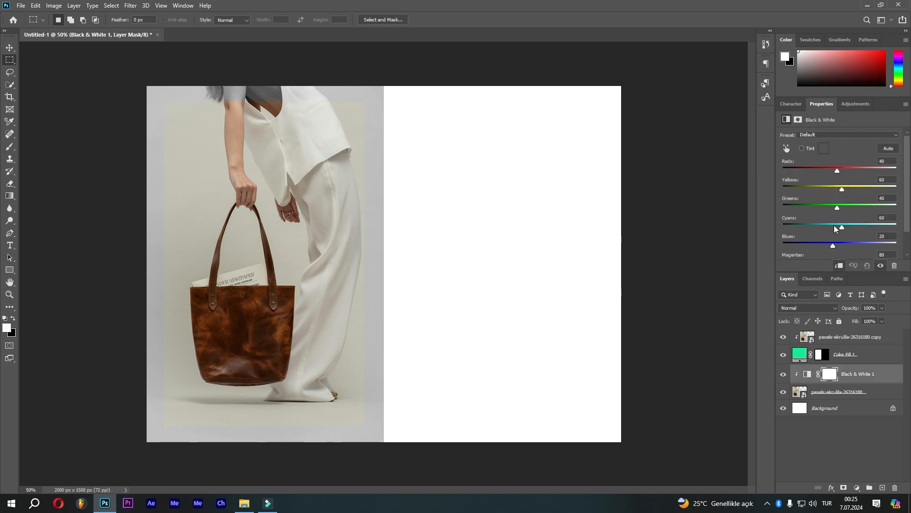
Step: Adjust the Black & White layer to Reds 67, Greens 19, Cyans -98 and Blues -106, and lower its Yellows
left_click_drag(825, 208, 806, 227)
left_click_drag(833, 245, 804, 246)
left_click_drag(842, 189, 841, 169)
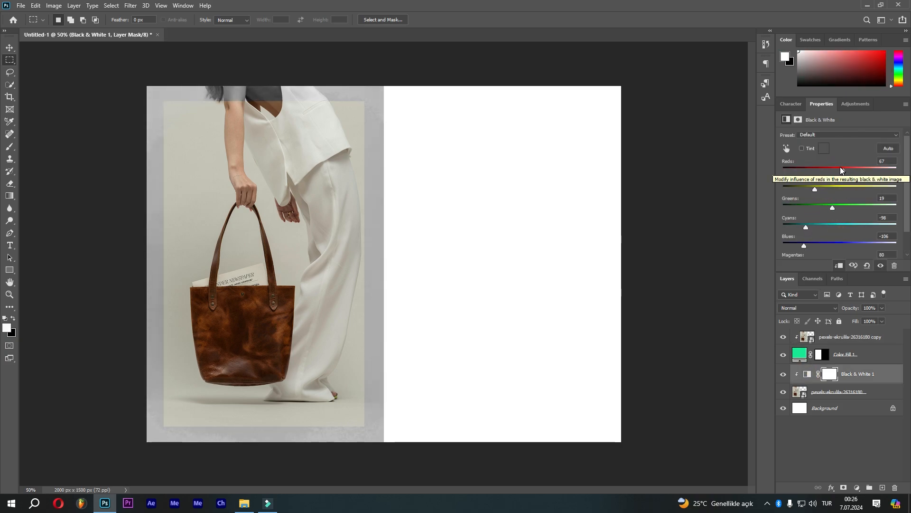
Step: Group the two photo layers, the colour fill and the Black & White adjustment into one layer group
left_click(863, 340)
left_click(850, 390, "shift")
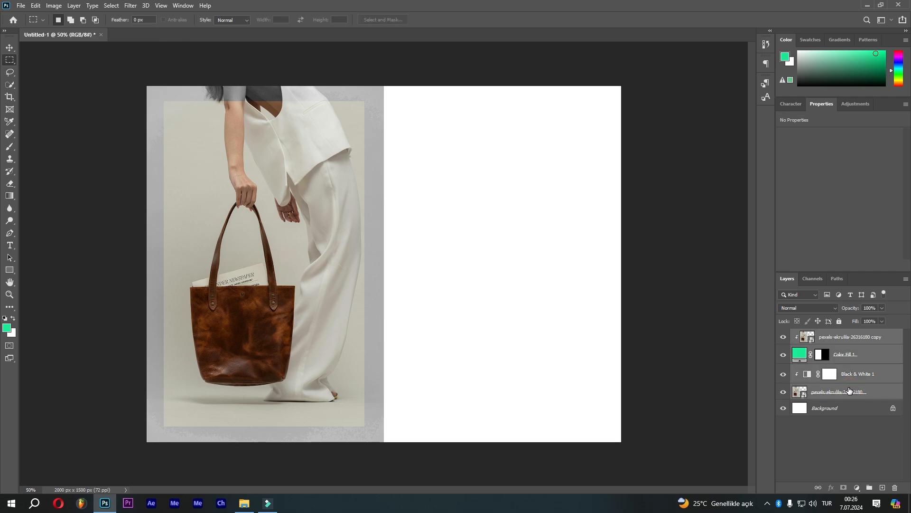
left_click_drag(835, 400, 871, 487)
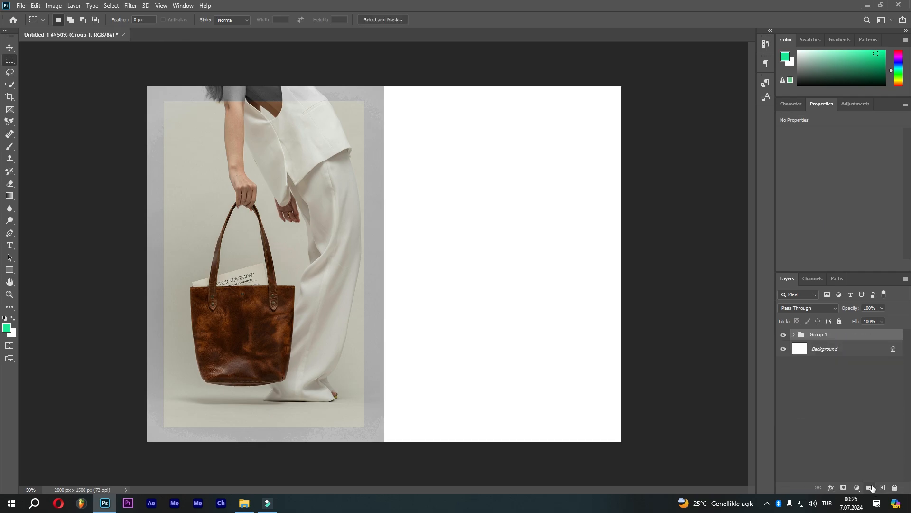
Step: Add a Drop Shadow to the group with Normal blending, 54% opacity, 0 px distance, 41% spread and 101 px size
right_click(843, 335)
left_click(782, 120)
left_click(435, 363)
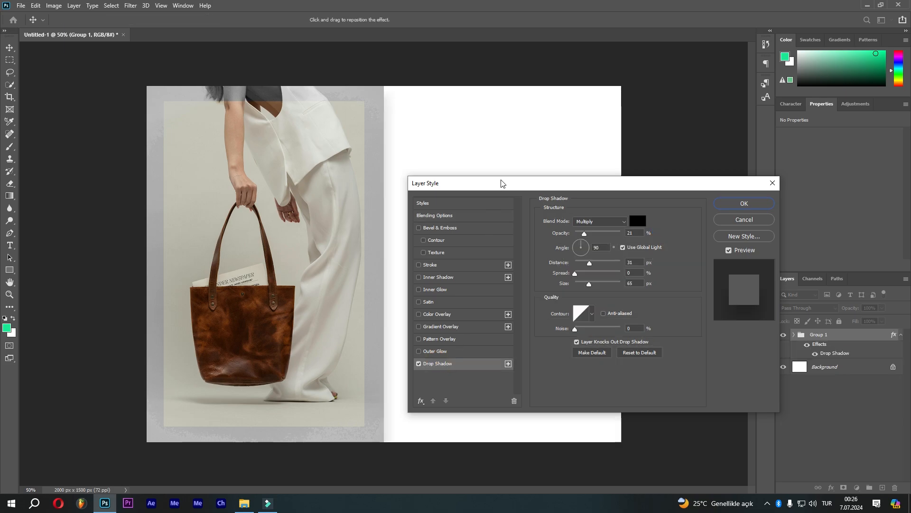
left_click_drag(501, 183, 700, 178)
left_click_drag(790, 258, 835, 227)
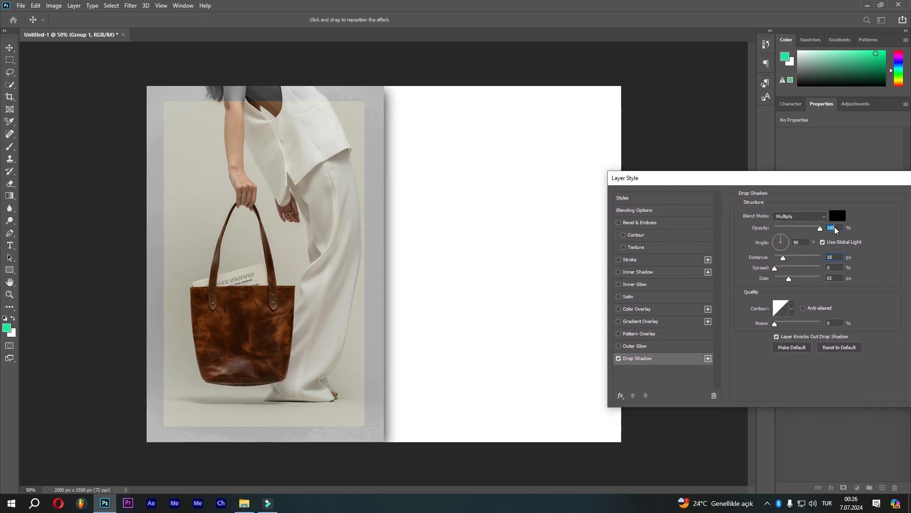
mouse_move(789, 280)
left_mouse_down()
mouse_move(799, 259)
mouse_move(780, 270)
mouse_move(797, 269)
left_mouse_up()
left_click(800, 217)
left_click(794, 224)
left_click_drag(821, 229, 800, 229)
mouse_move(787, 279)
left_mouse_down()
mouse_move(796, 280)
mouse_move(793, 269)
left_mouse_up()
left_click(895, 185)
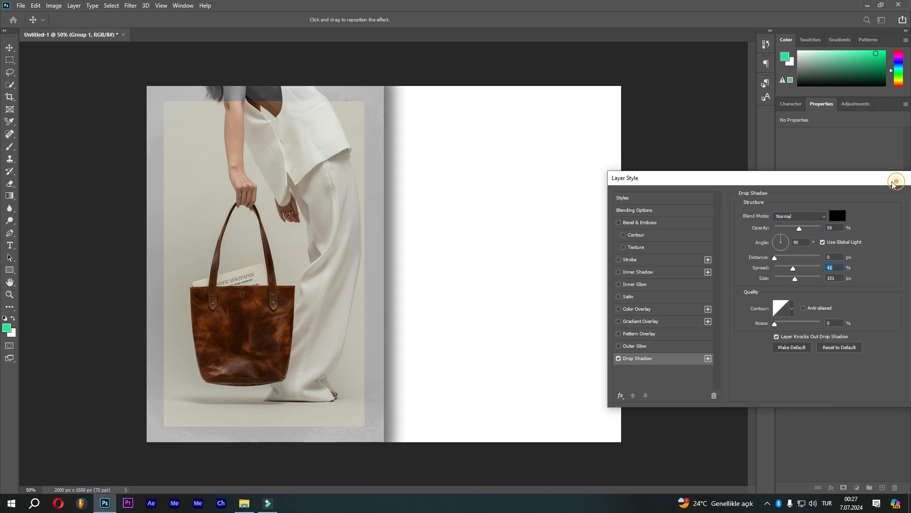
left_click_drag(894, 185, 771, 182)
left_click(825, 195)
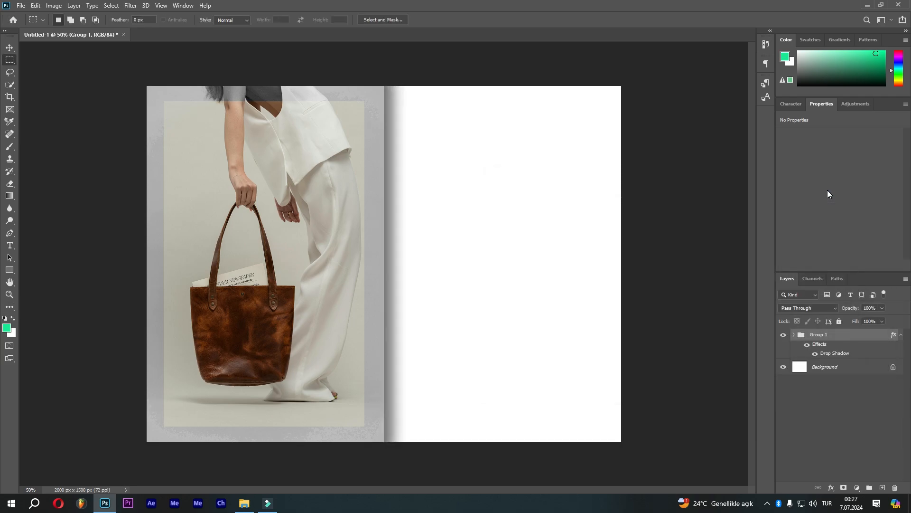
Step: Duplicate the Color Fill 1 layer above the photo copy inside Group 1
left_click(795, 335)
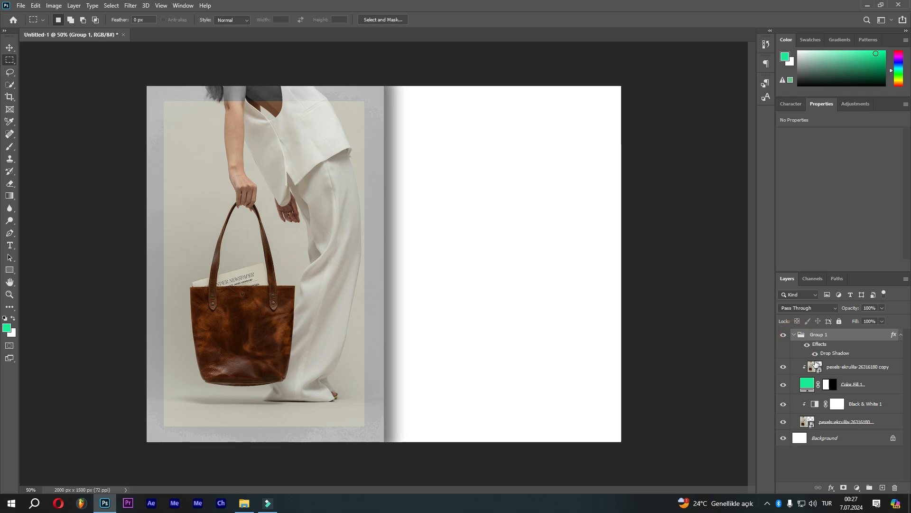
left_click(808, 389)
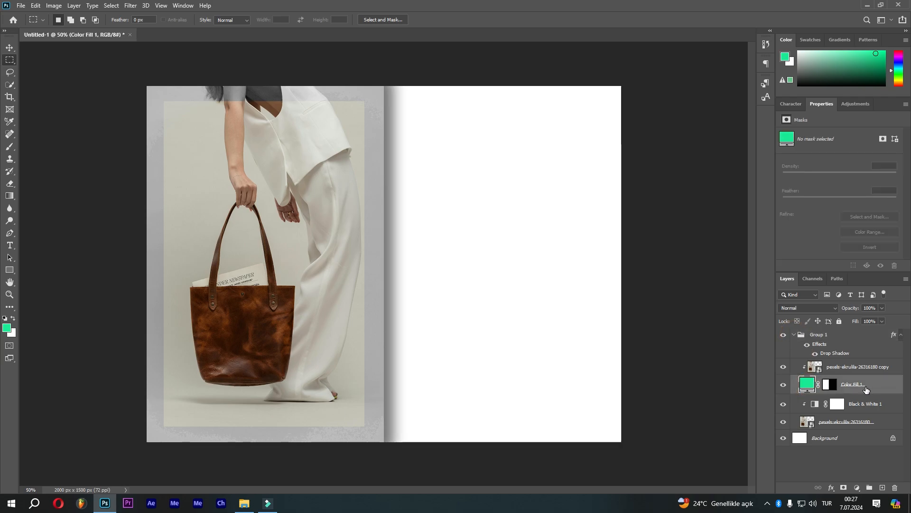
left_click_drag(866, 389, 853, 363)
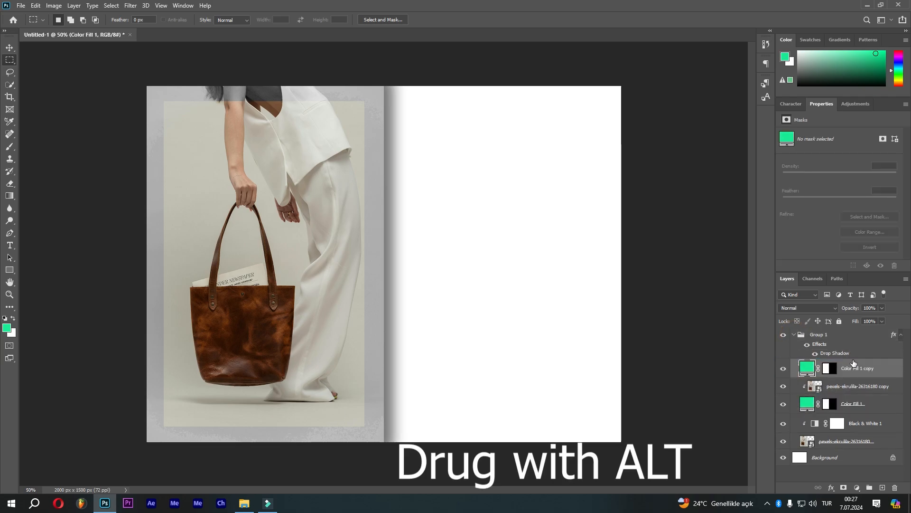
Step: Give the duplicated colour fill a 3 px white outside Stroke and set its fill opacity to 0%
right_click(867, 364)
left_click(774, 106)
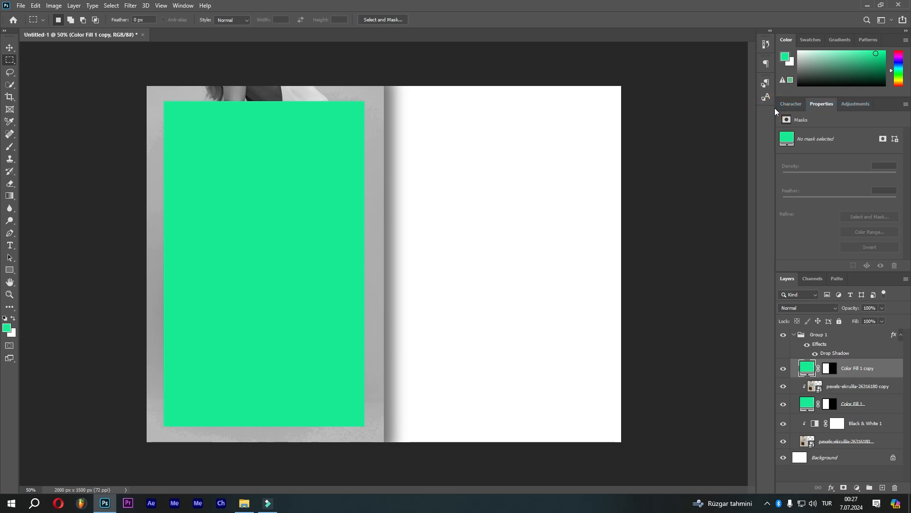
left_click(527, 257)
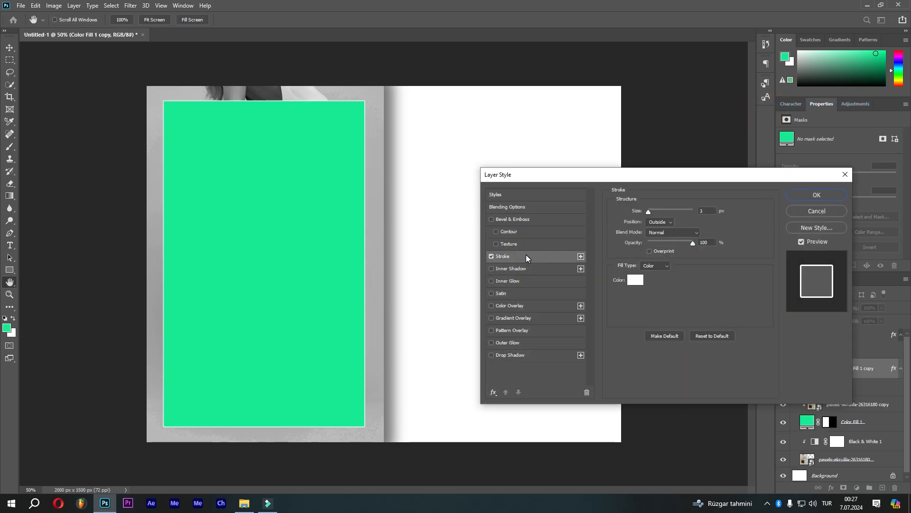
left_click(536, 209)
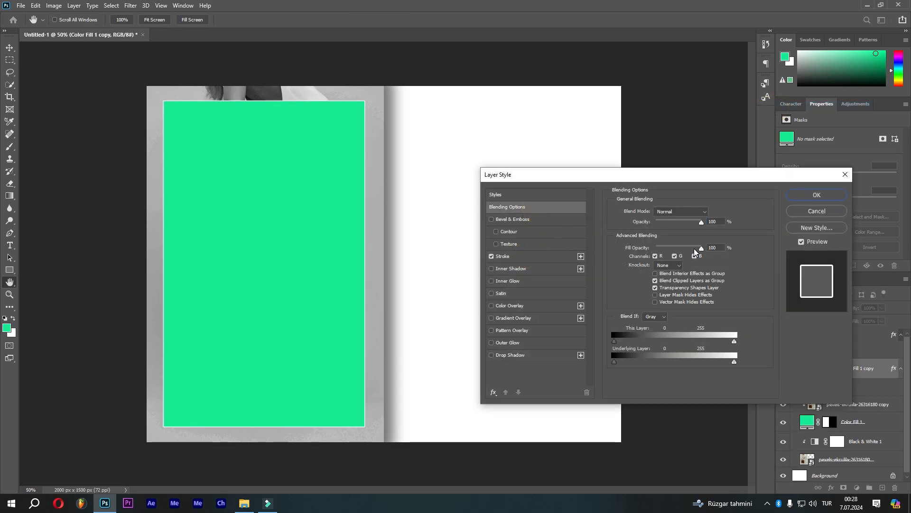
left_click_drag(694, 252, 627, 245)
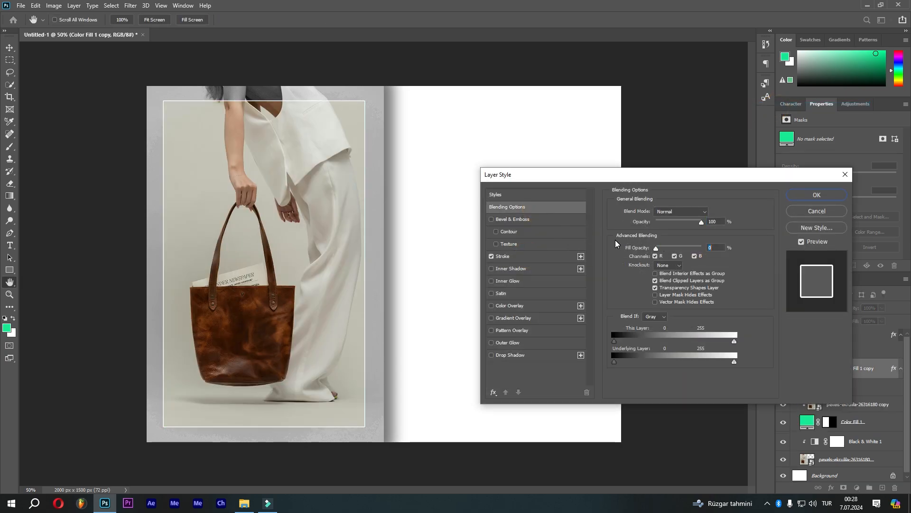
Step: Thicken the white frame's outside Stroke by a few pixels and apply the layer style
left_click(492, 256)
left_click(492, 257)
left_click(506, 256)
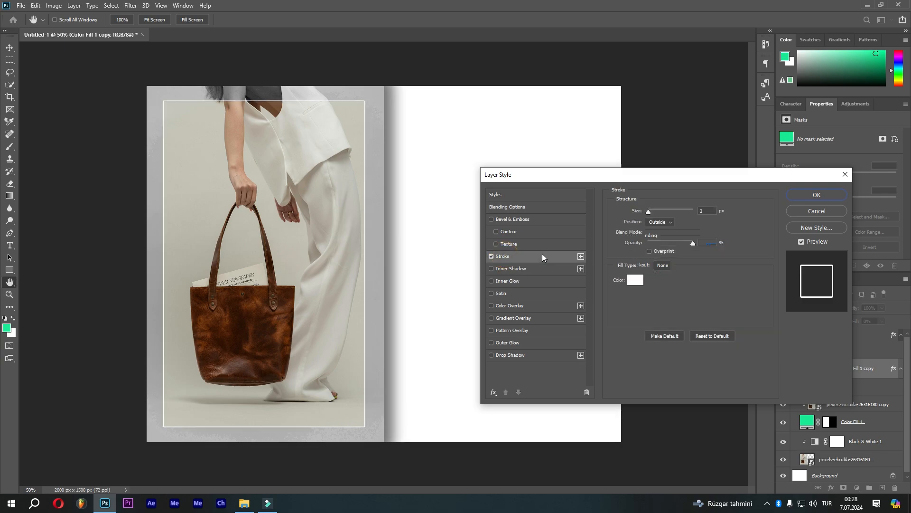
key("Up")
key("Up")
key("Up")
key("Up")
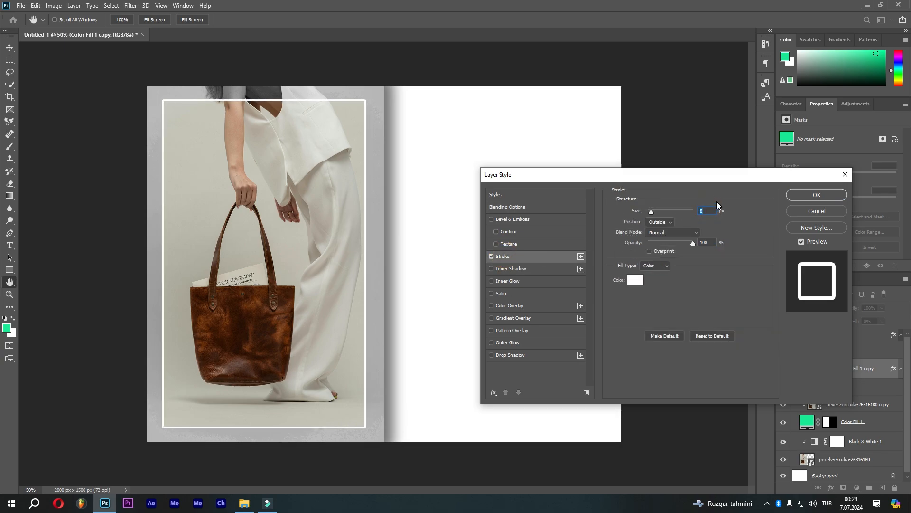
left_click(817, 195)
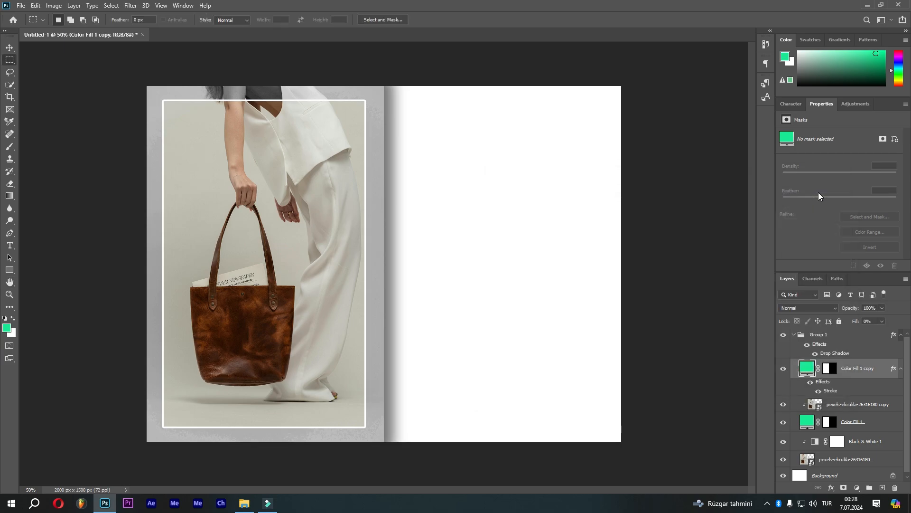
Step: Add a solid #ffde00 rectangle at 65% opacity above the group, in the lower-right corner of the white frame
left_click(793, 336)
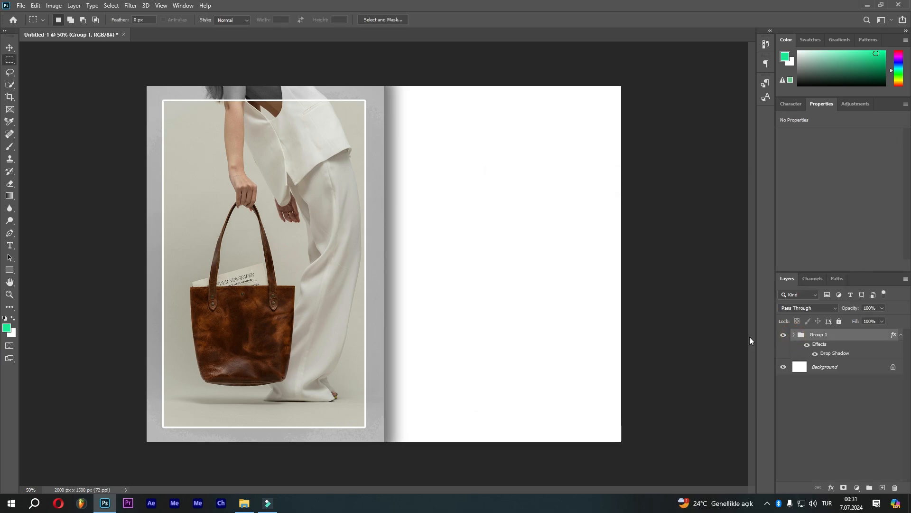
left_click_drag(271, 396, 364, 426)
left_click(857, 488)
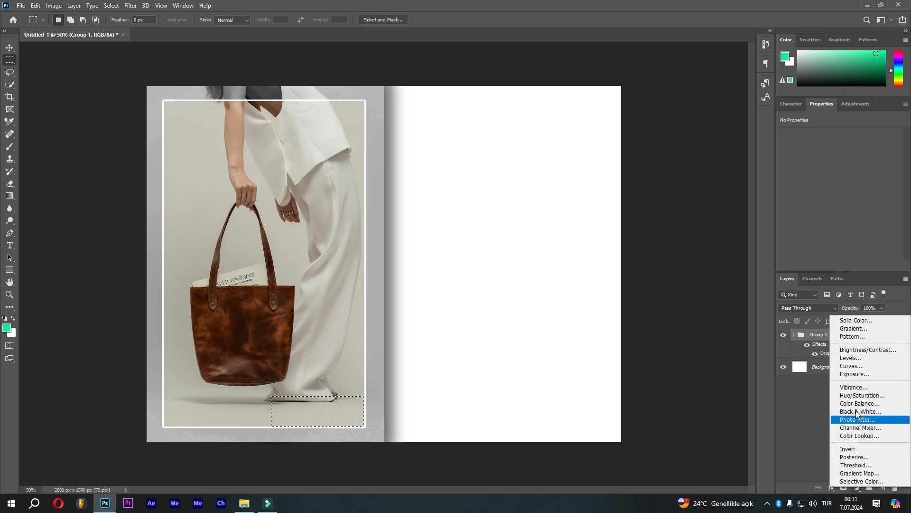
left_click(844, 320)
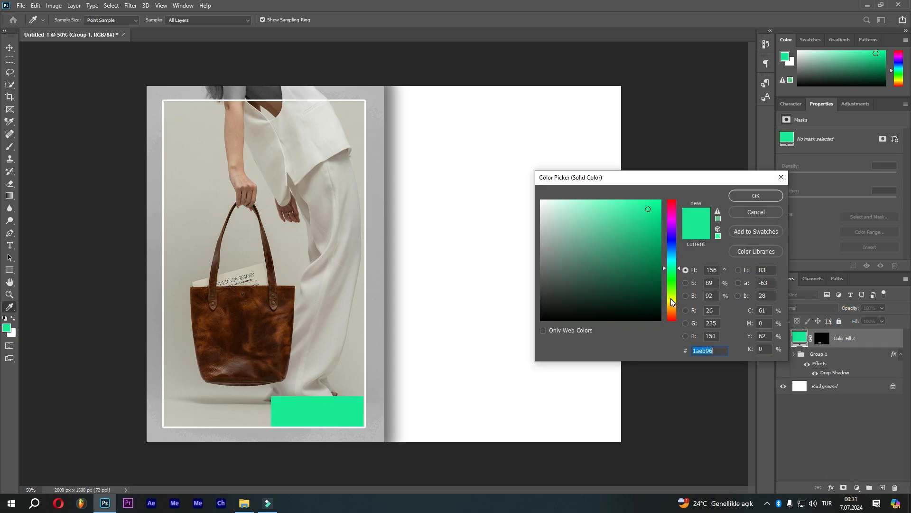
type("ffde00")
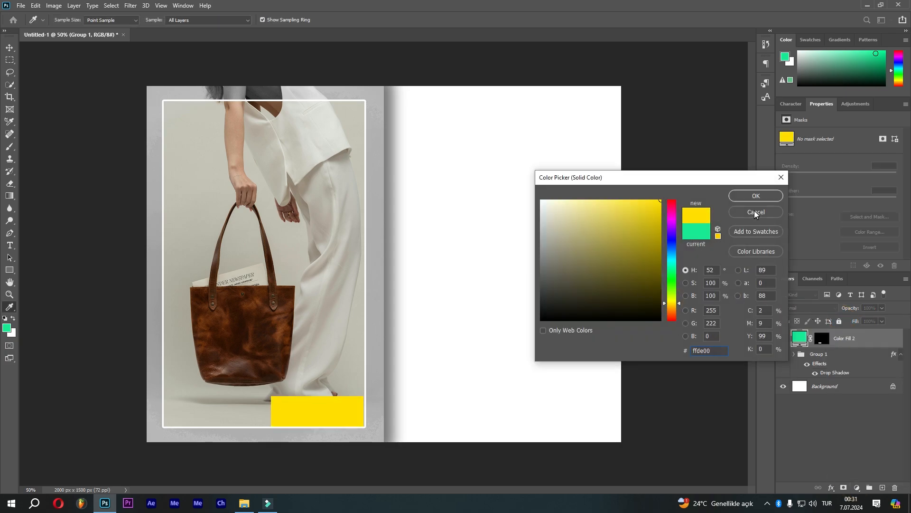
left_click(756, 196)
left_click_drag(851, 308, 831, 309)
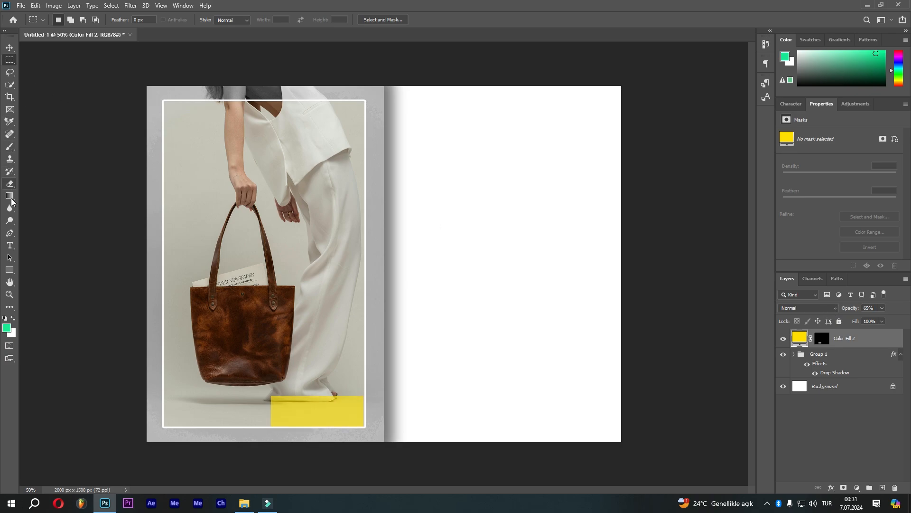
Step: Add the text "ELISA" in white Blinka Regular and move it onto the yellow rectangle
left_click(9, 245)
left_click(306, 402)
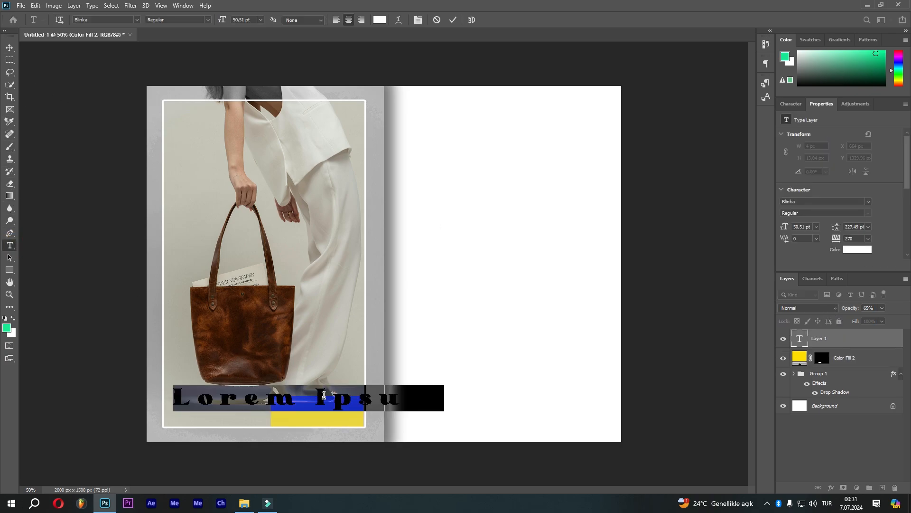
type("ELISA")
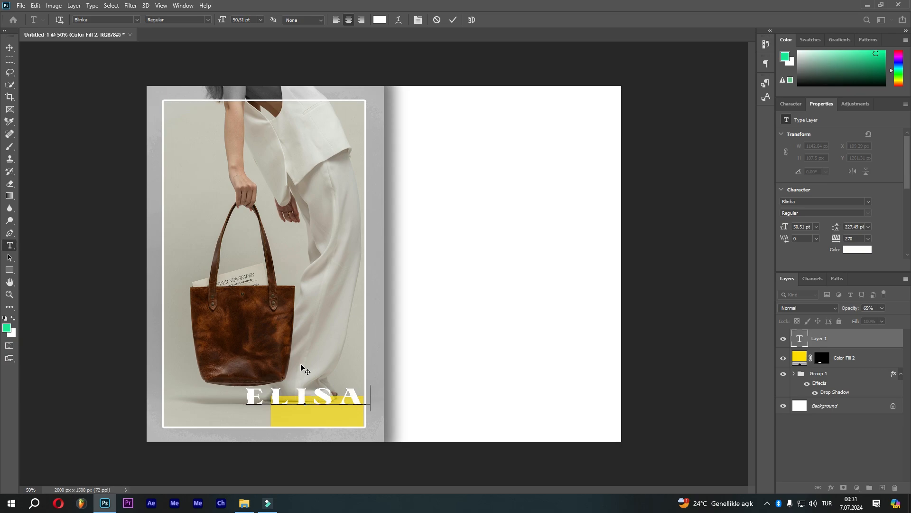
left_click(450, 22)
left_click(9, 48)
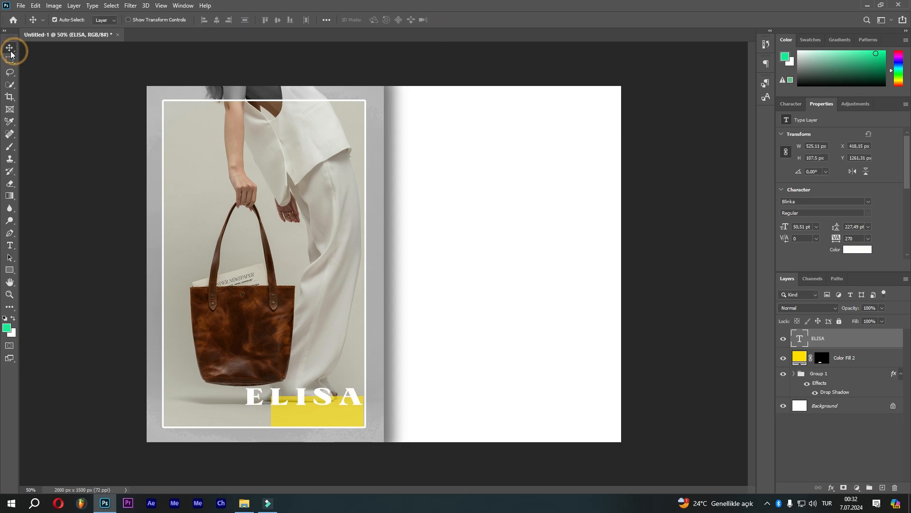
left_click_drag(276, 401, 289, 416)
Step: Set the ELISA text to 39,51 pt, tracking 190 and 212% horizontal scale, and centre it on the yellow rectangle
double_click(313, 417)
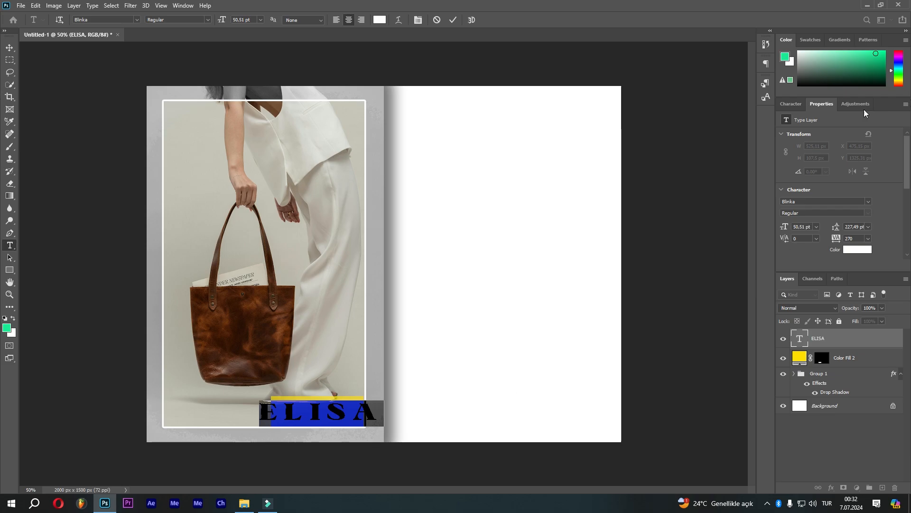
left_click(798, 105)
left_click_drag(777, 103, 796, 104)
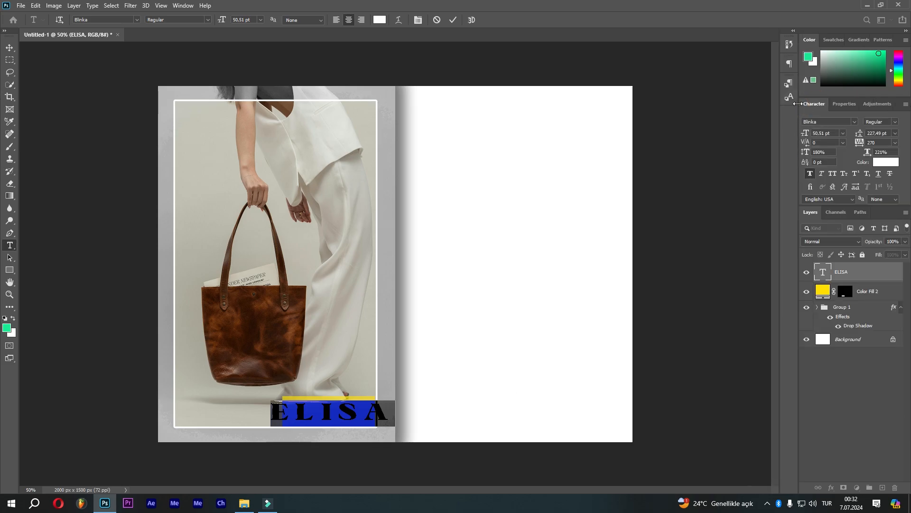
left_click(182, 5)
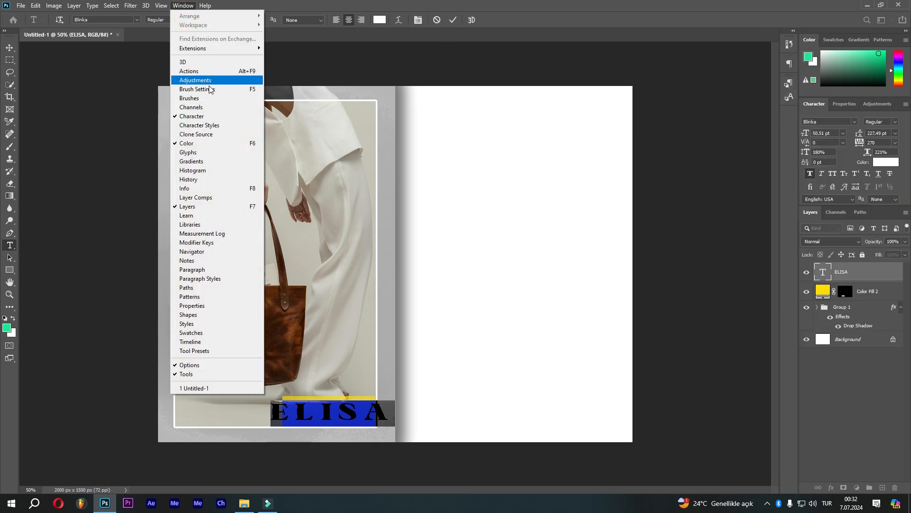
left_click(803, 136)
left_click_drag(803, 136, 799, 134)
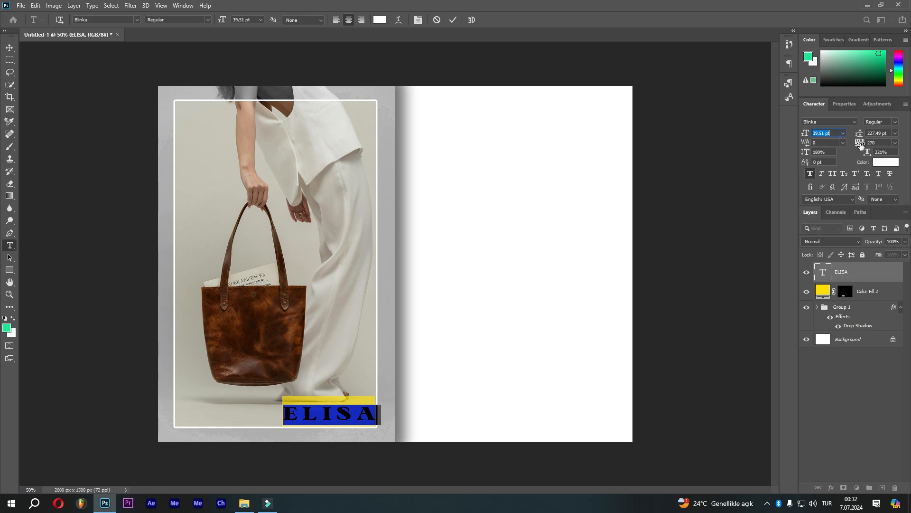
left_click_drag(861, 145, 845, 156)
left_click(452, 20)
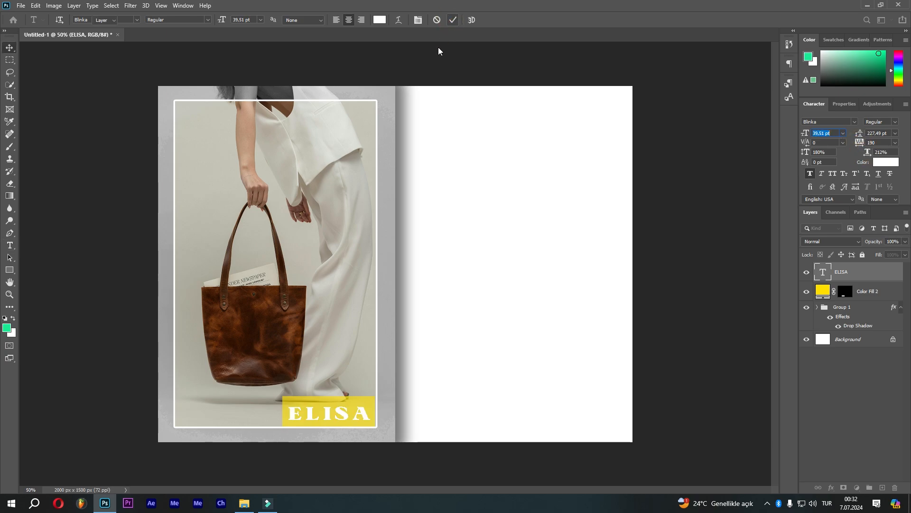
left_click(13, 46)
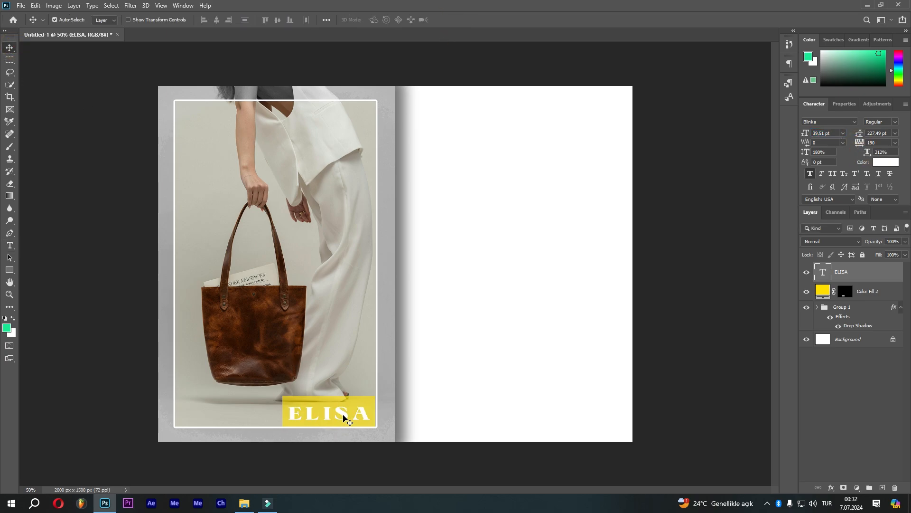
left_click_drag(344, 418, 343, 416)
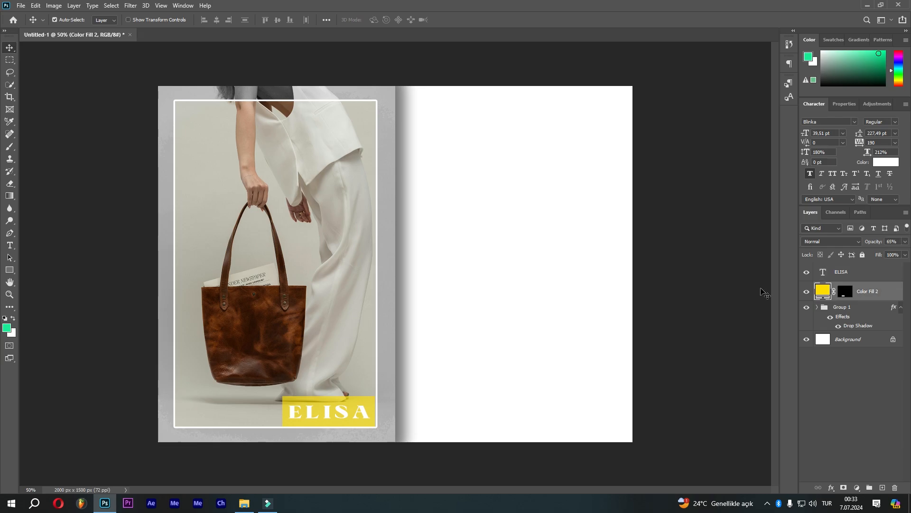
Step: Recolour the rectangle behind ELISA with a dark brown sampled from the bag and set its opacity to 68%
double_click(822, 291)
left_click(254, 311)
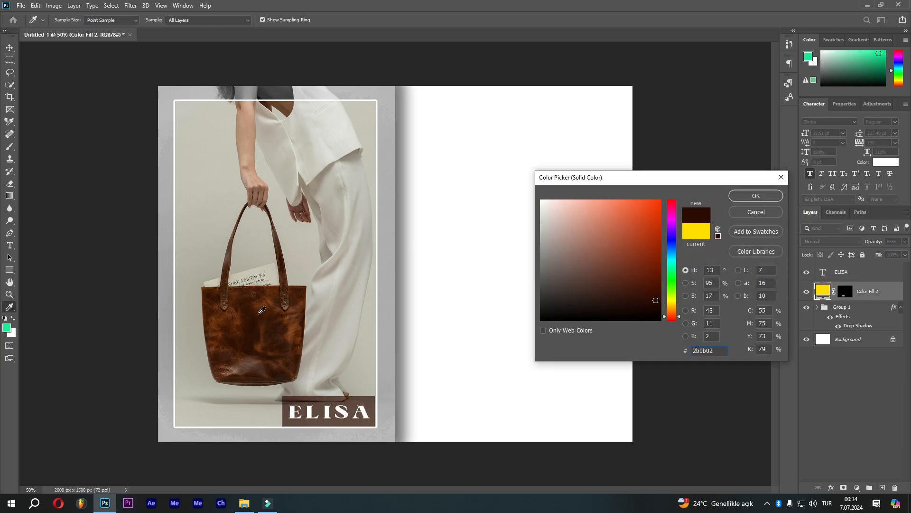
left_click(746, 196)
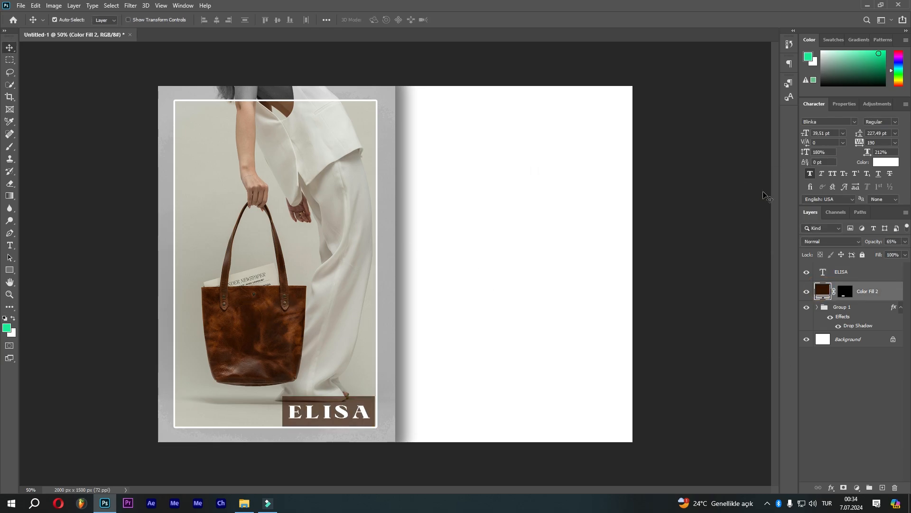
left_click_drag(874, 244, 856, 265)
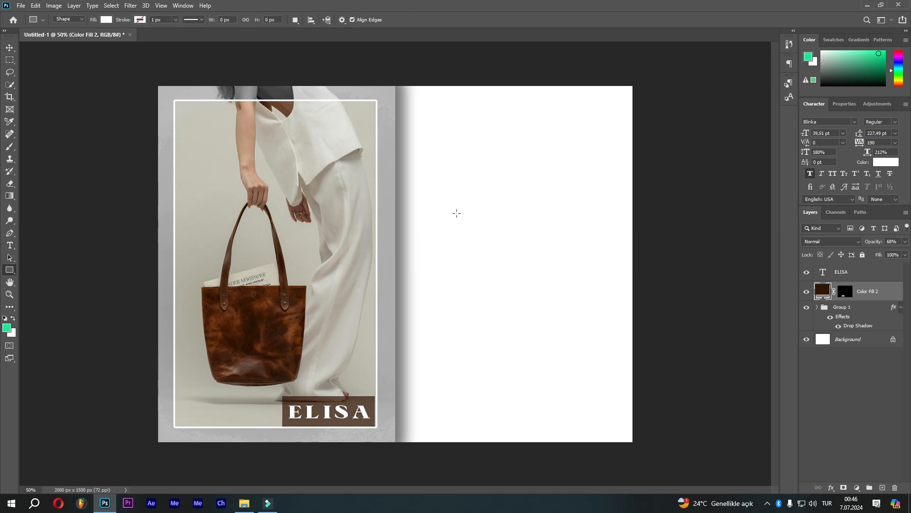
Step: Draw a 380 × 126 px rectangle near the top of the white page, filled with #ffcc00 and with 14 px rounded corners
left_click_drag(442, 160, 532, 190)
left_click(786, 165)
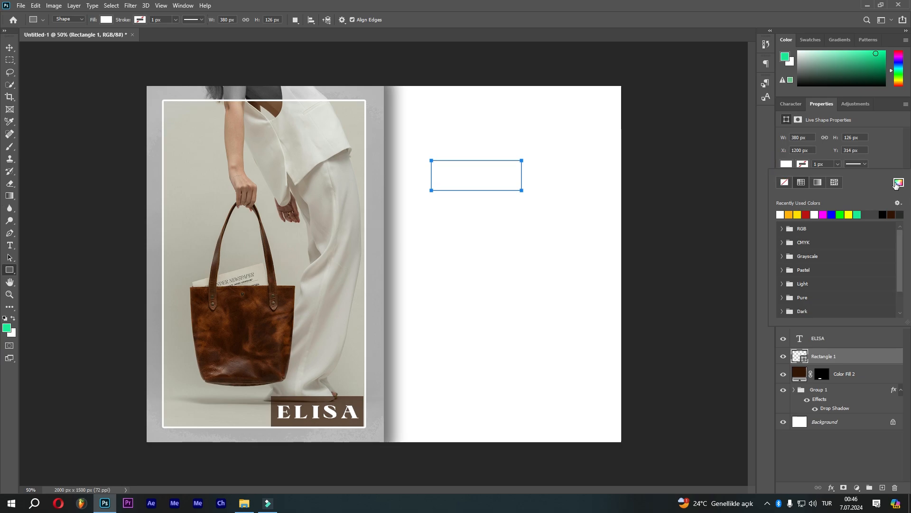
left_click(898, 183)
left_click_drag(784, 331, 782, 329)
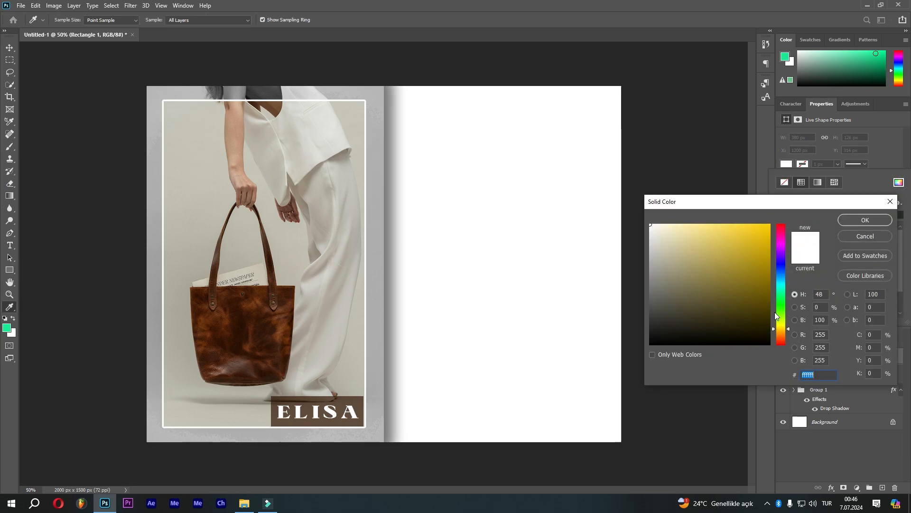
left_click(770, 224)
left_click(873, 218)
left_click(886, 149)
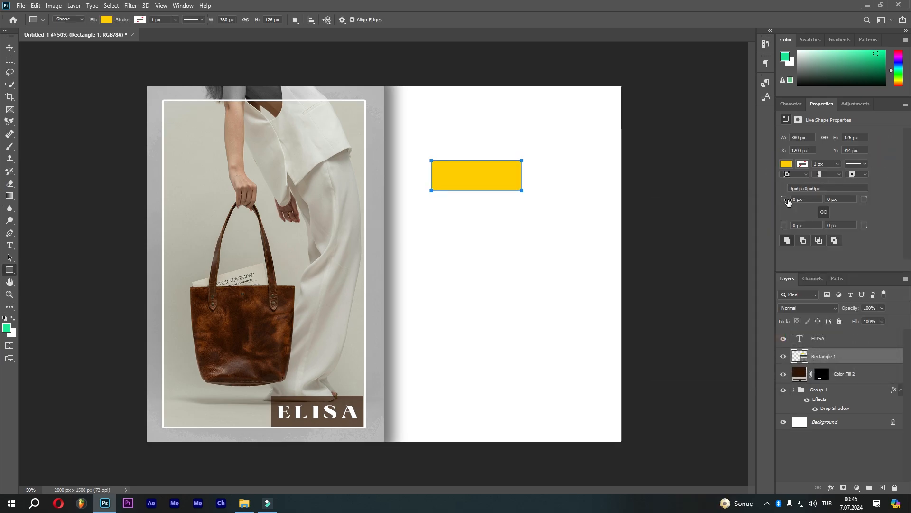
left_click_drag(785, 201, 789, 202)
left_click(858, 442)
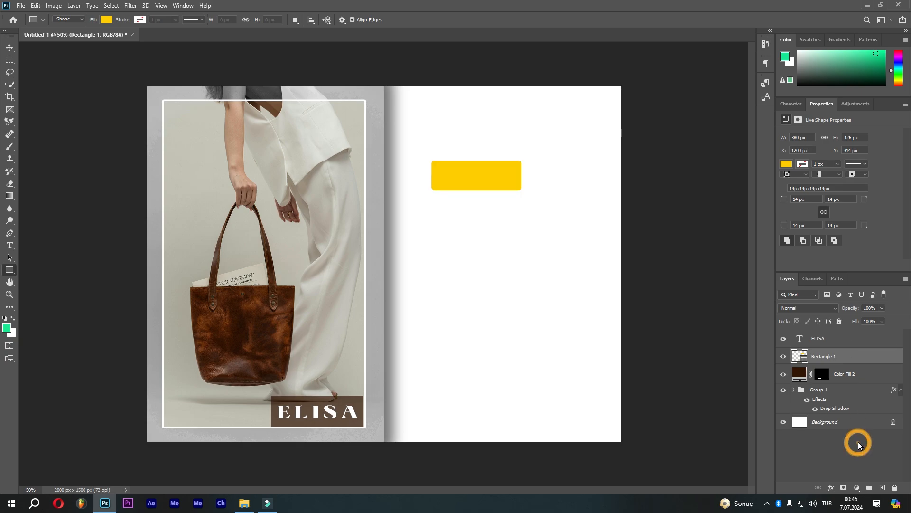
Step: Add the text "new" in white Blinka with all caps and centre it on the yellow rectangle
left_click(9, 245)
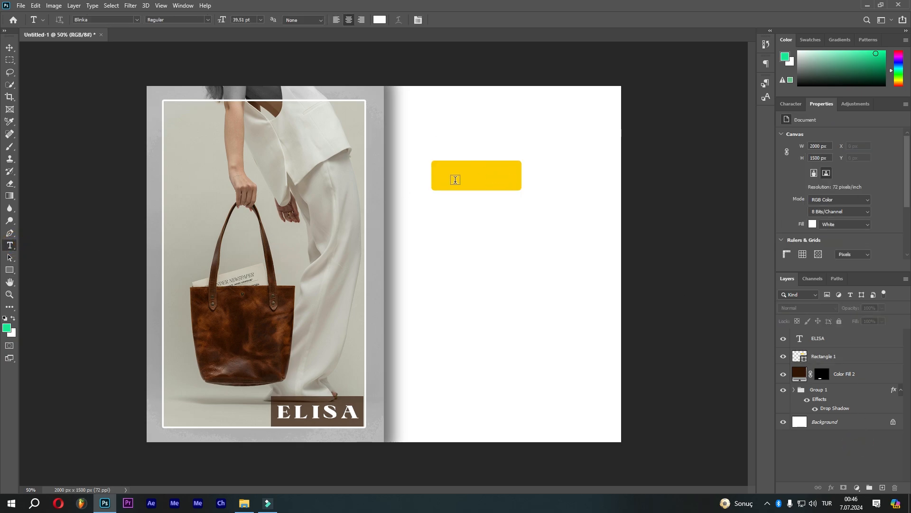
left_click(457, 181)
left_click(480, 183)
type("new")
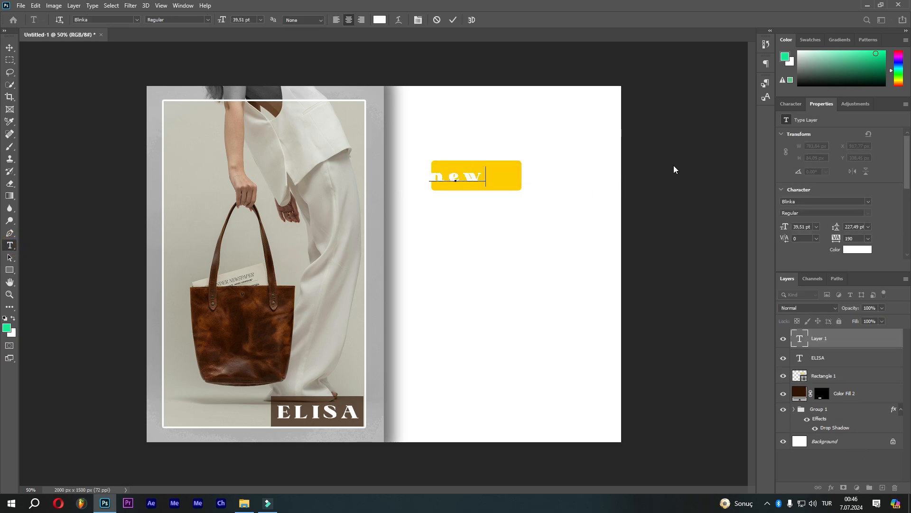
left_click(791, 102)
double_click(472, 175)
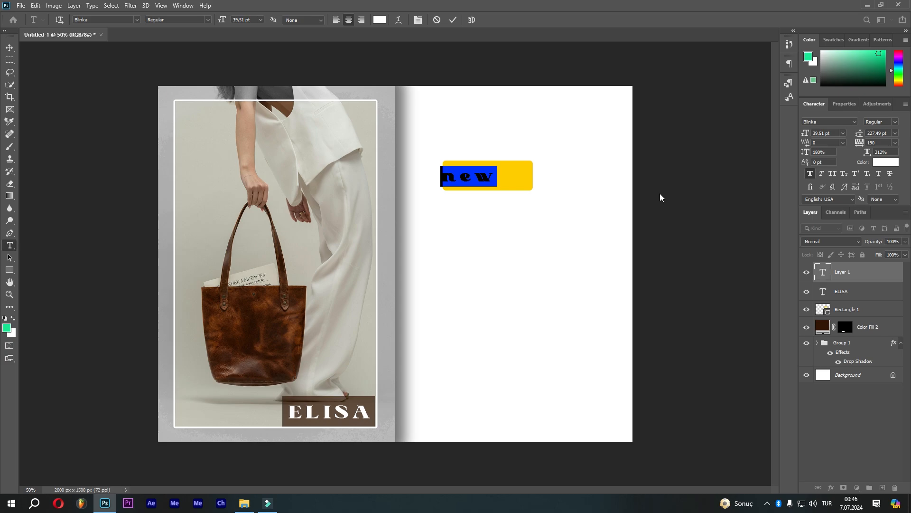
left_click(834, 174)
left_click(453, 20)
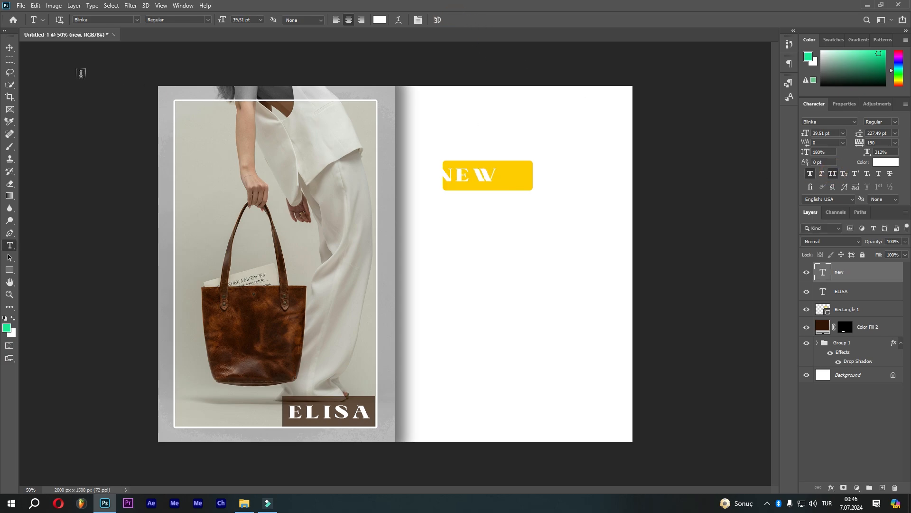
left_click(12, 49)
left_click_drag(484, 179, 507, 181)
Step: Change the NEW text's font to Melinda Evania and its size to 56,51 pt
double_click(495, 183)
left_click(855, 122)
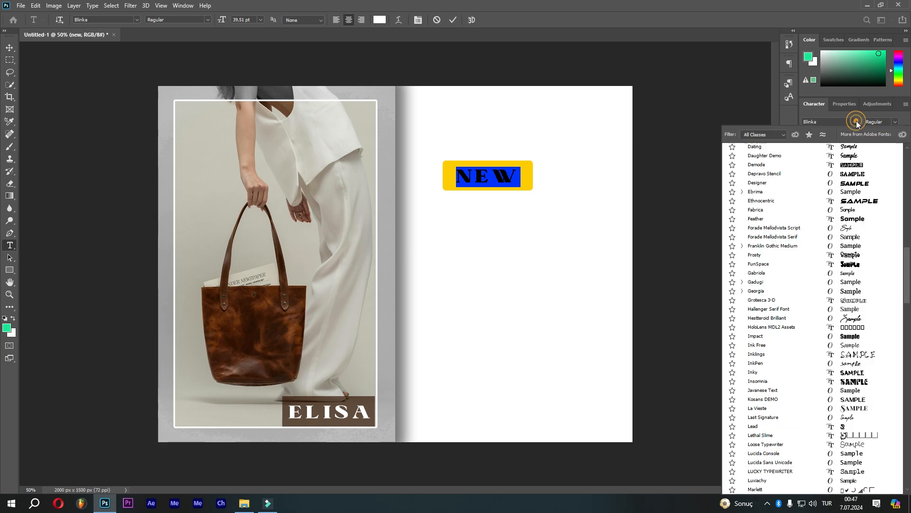
scroll(855, 285, "down", 15)
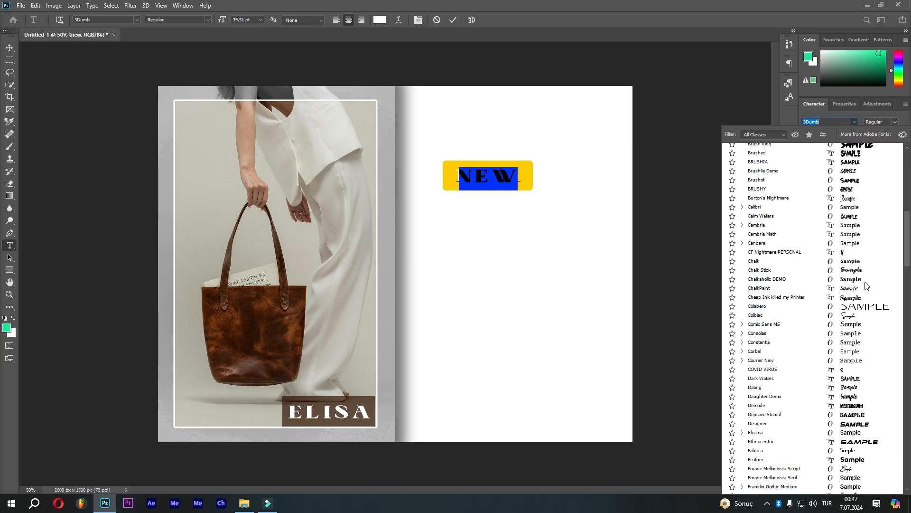
scroll(860, 427, "down", 2)
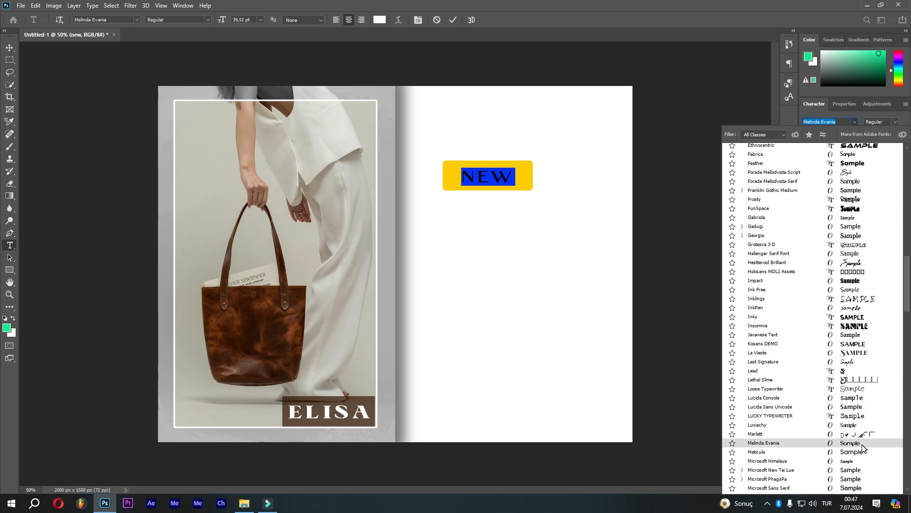
left_click(862, 448)
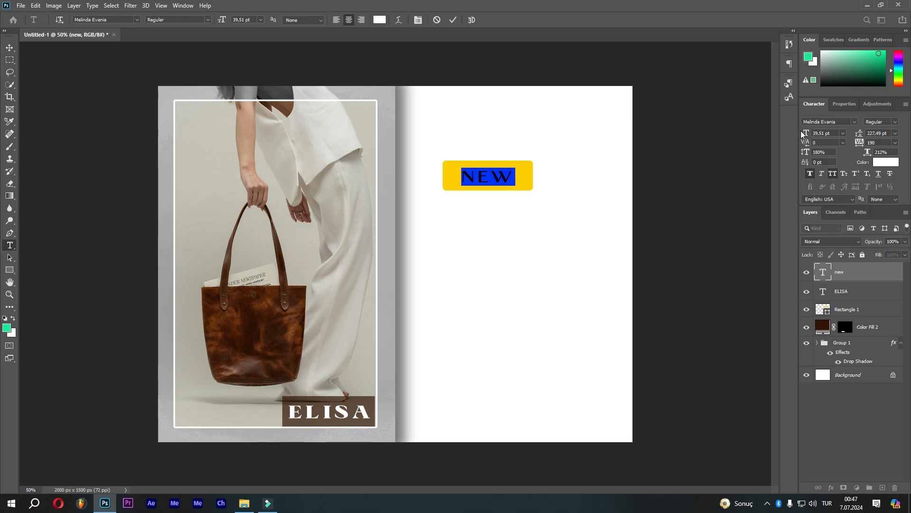
left_click_drag(806, 133, 814, 134)
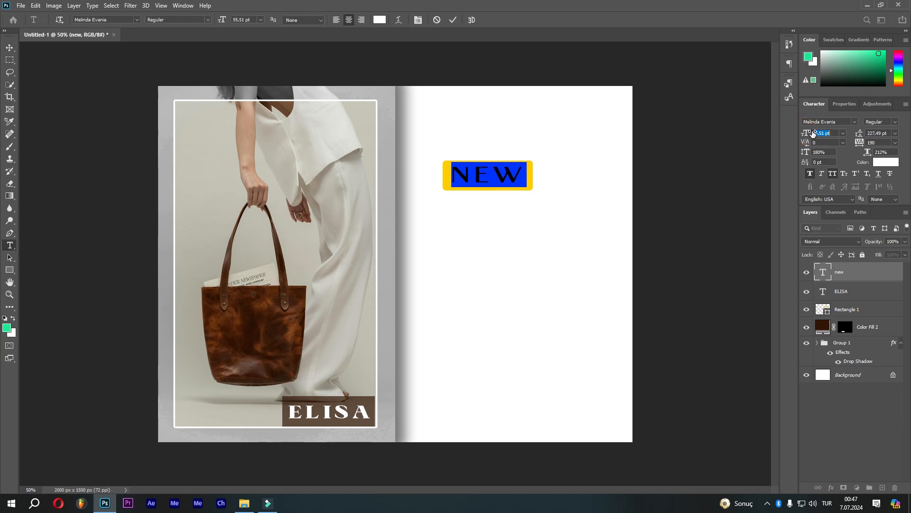
Step: Give the NEW text a white 4 px outside stroke and adjust its position on the yellow rectangle
left_click(862, 268)
right_click(863, 268)
left_click(815, 73)
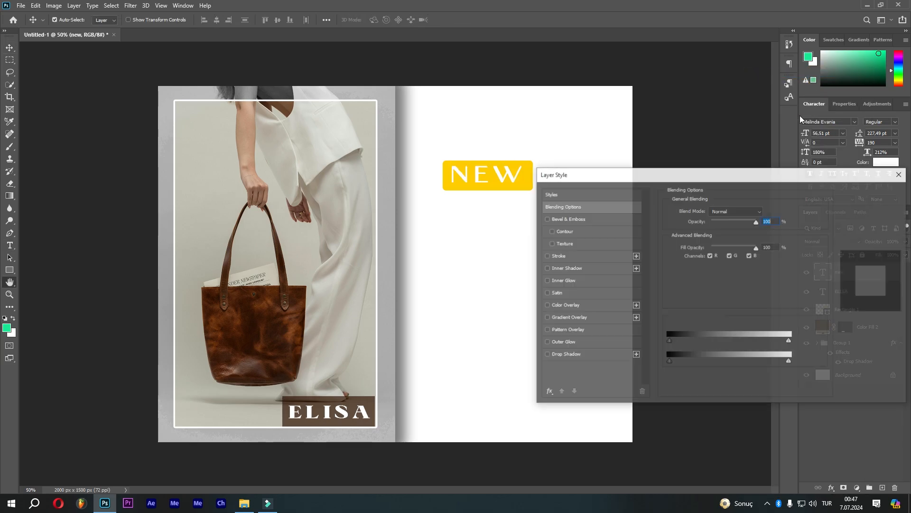
left_click(577, 255)
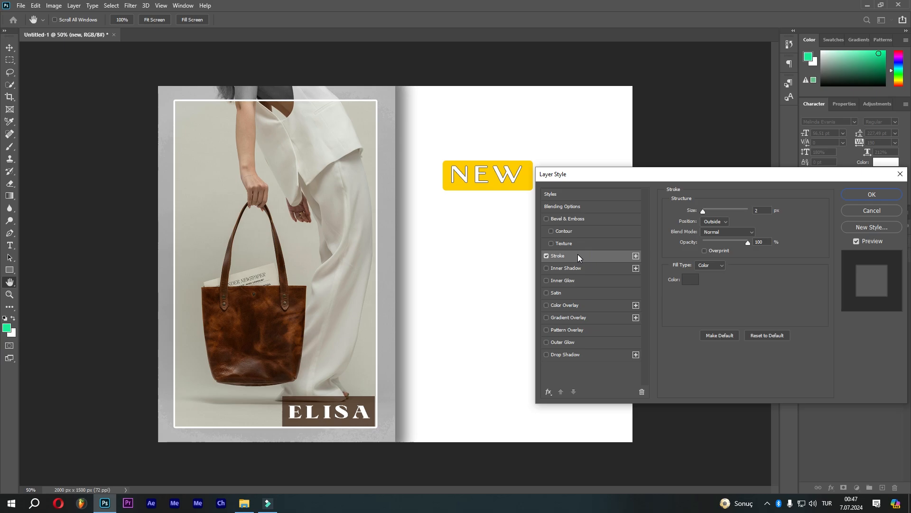
left_click(694, 277)
left_click(865, 220)
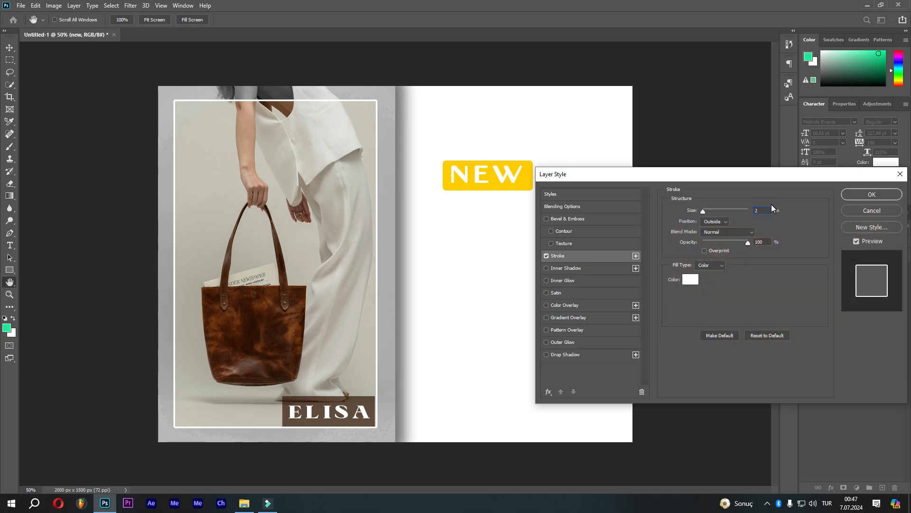
key("Up")
key("Up")
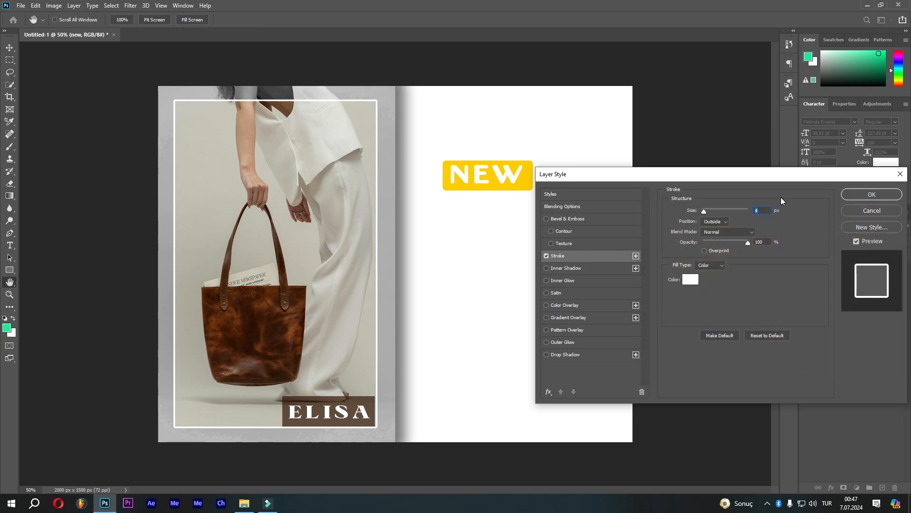
left_click(859, 199)
key("v")
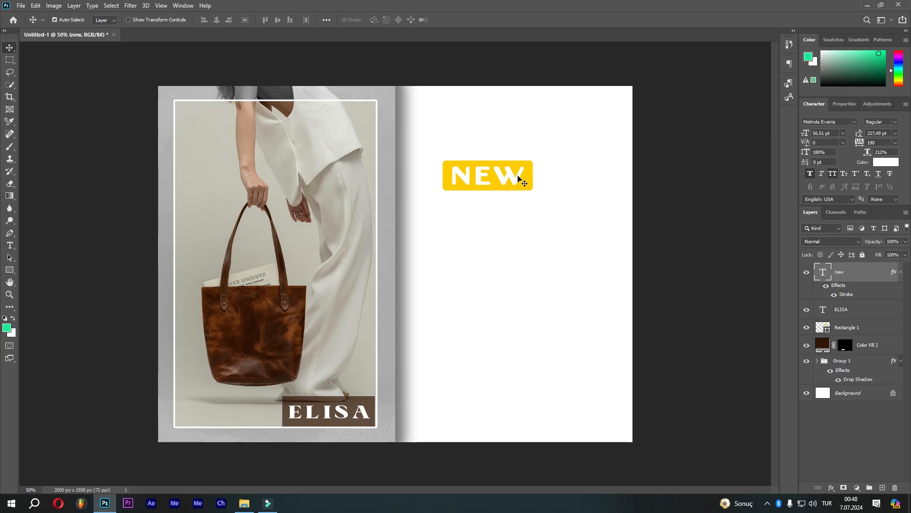
Step: Place the yellow rectangle's layer directly beneath the NEW text layer and scale both together to about 160%
left_click_drag(846, 328, 855, 304)
left_click(855, 276, "shift")
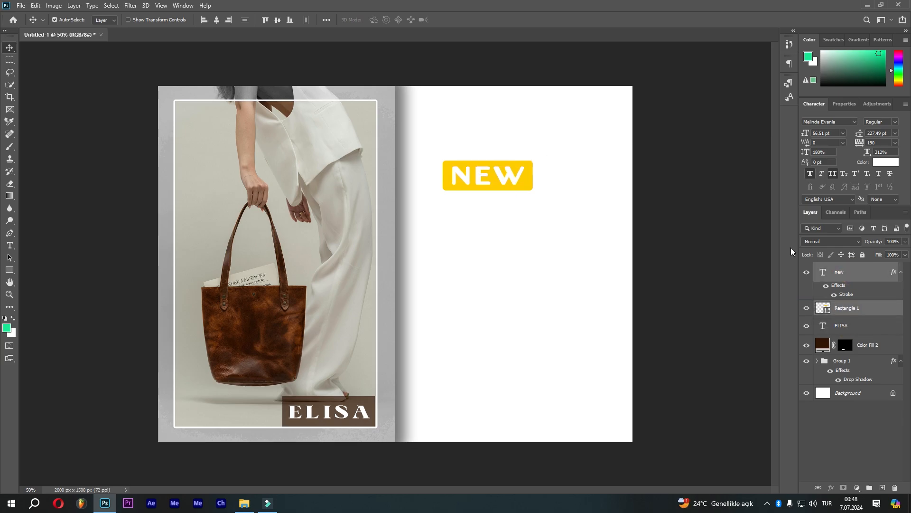
left_click(36, 6)
left_click(64, 212)
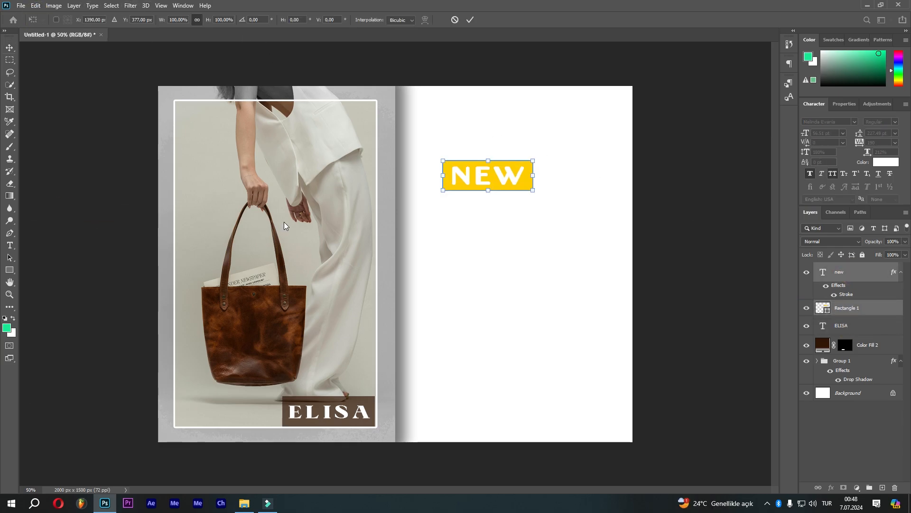
left_click_drag(530, 191, 556, 203)
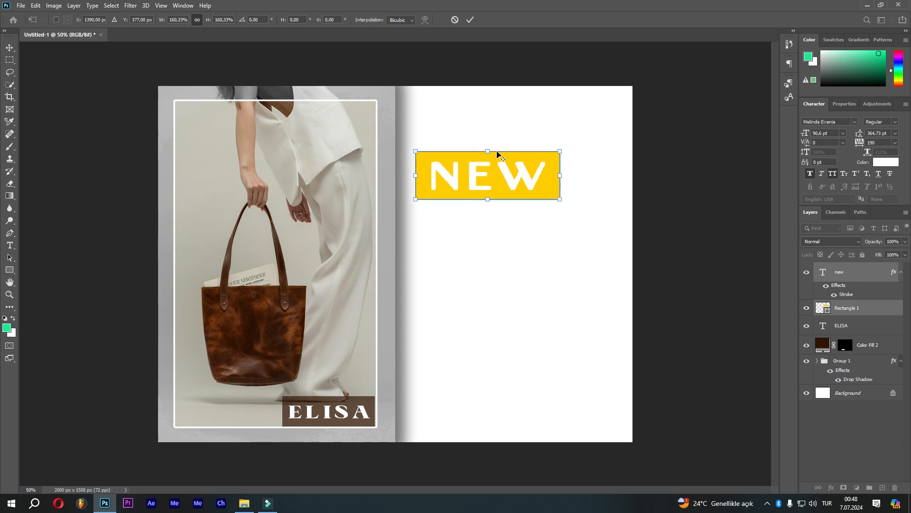
left_click(469, 21)
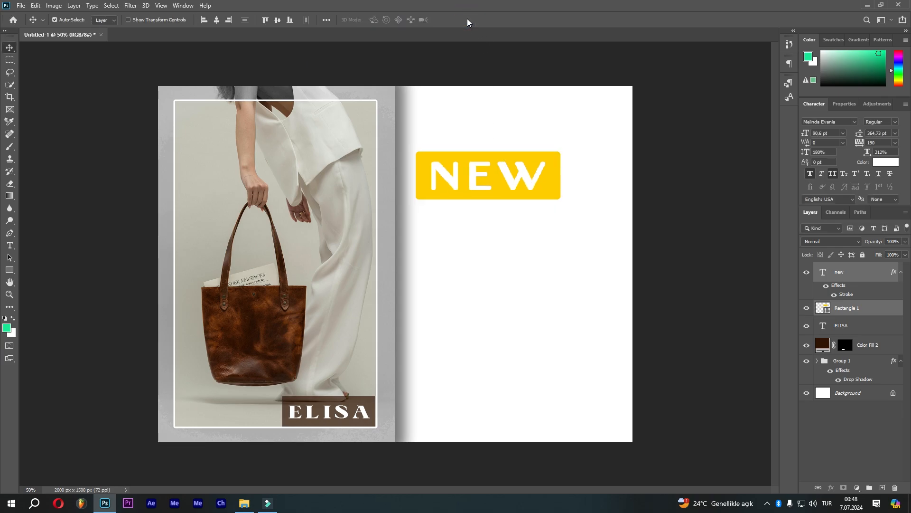
Step: Skew only the yellow rectangle's right edge inward at the top by about 23.5° and shift the shape slightly to the right
left_click(874, 421)
left_click(849, 306)
left_click(36, 6)
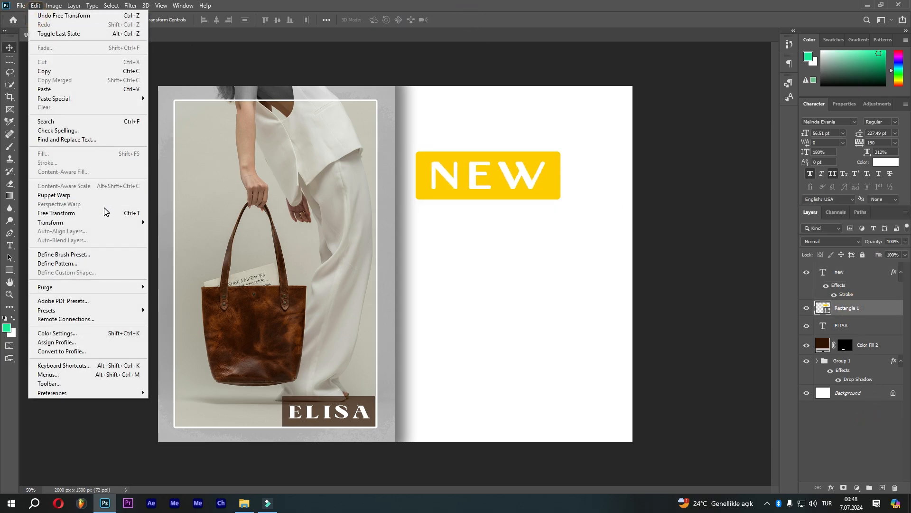
left_click(106, 210)
right_click(511, 171)
left_click(527, 205)
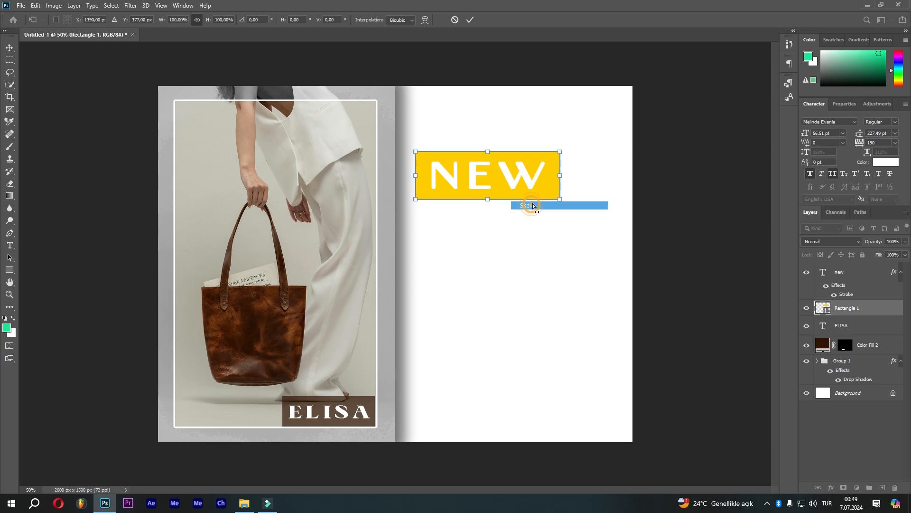
mouse_move(560, 152)
left_mouse_down()
mouse_move(547, 185)
mouse_move(566, 201)
mouse_move(544, 152)
left_mouse_up()
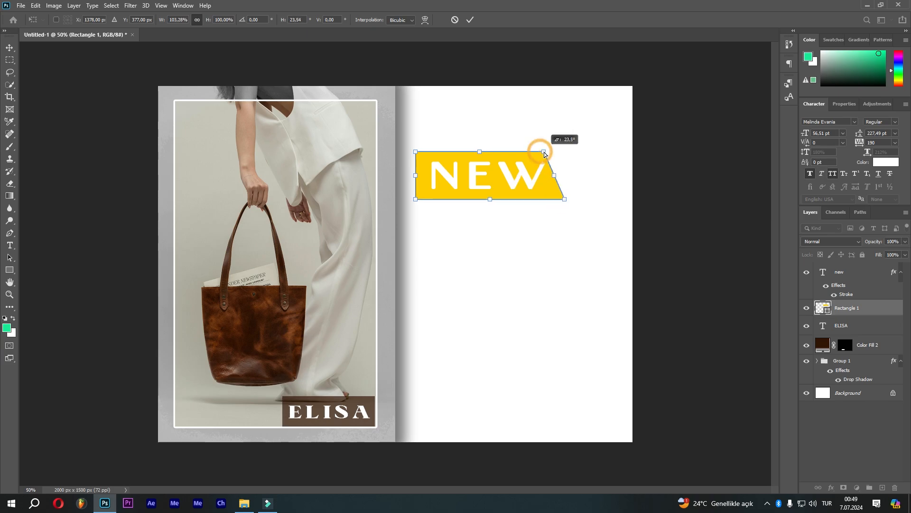
left_click(470, 20)
left_click_drag(497, 190, 502, 190)
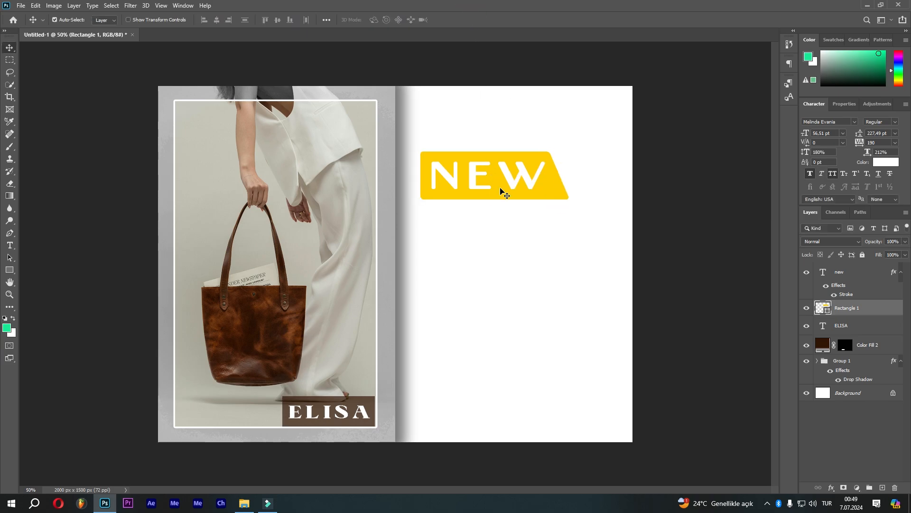
Step: Add a drop shadow to the yellow label shape with 54% opacity, 28 px distance, 6% spread and 38 px size
right_click(814, 300)
left_click(550, 387)
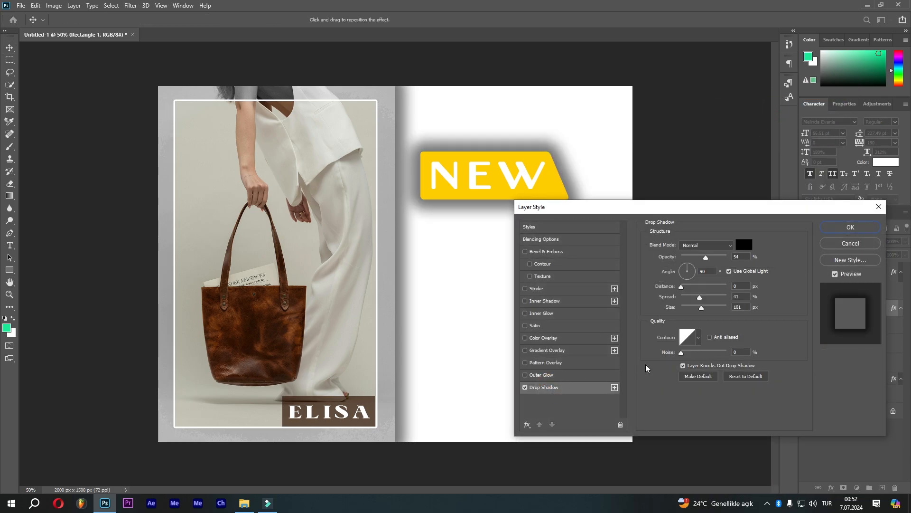
mouse_move(700, 297)
left_mouse_down()
mouse_move(681, 297)
mouse_move(694, 286)
mouse_move(692, 308)
left_mouse_up()
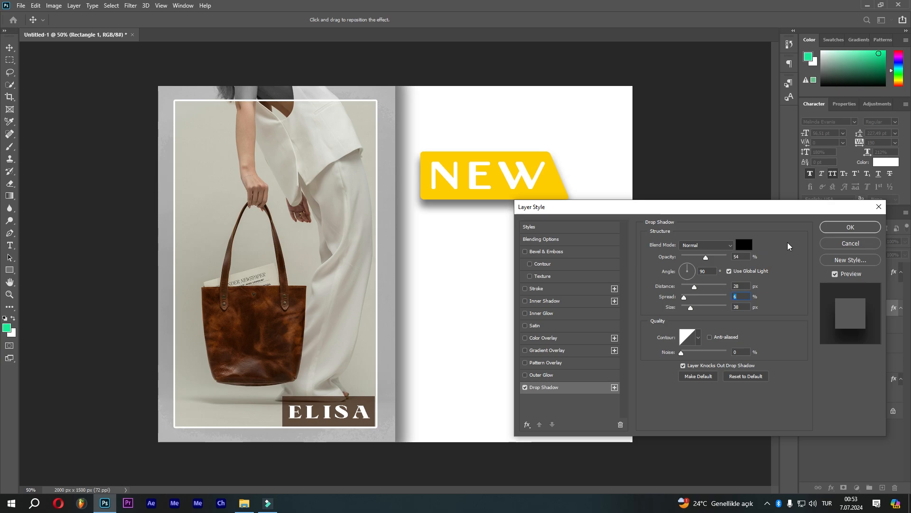
left_click(836, 228)
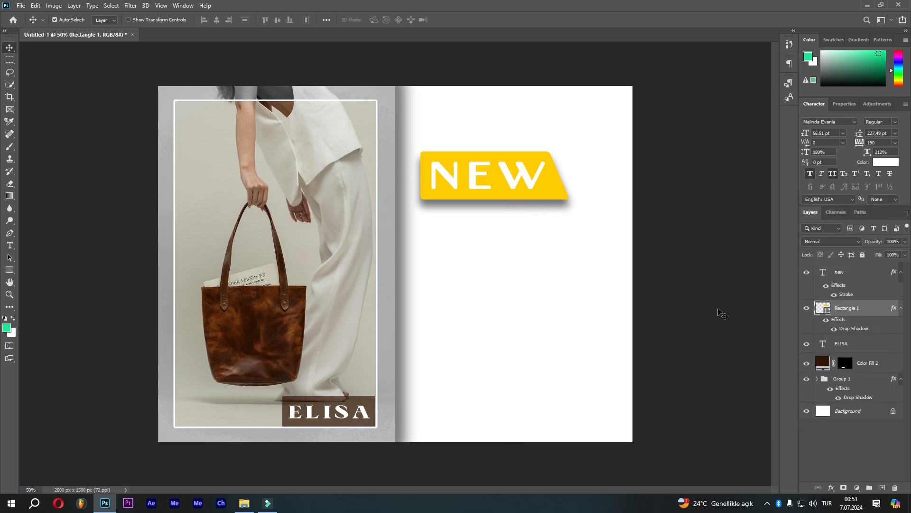
Step: Recolour the shape behind NEW to orange #ffae00
double_click(823, 309)
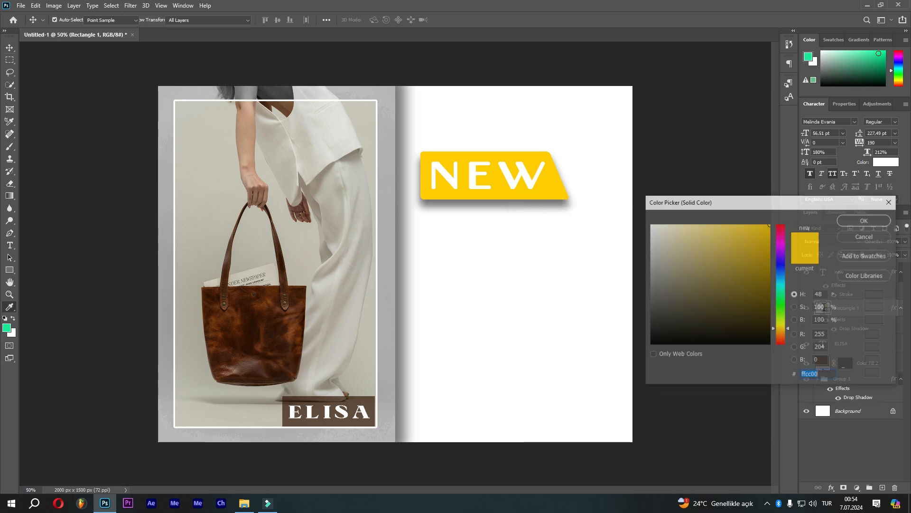
left_click(782, 331)
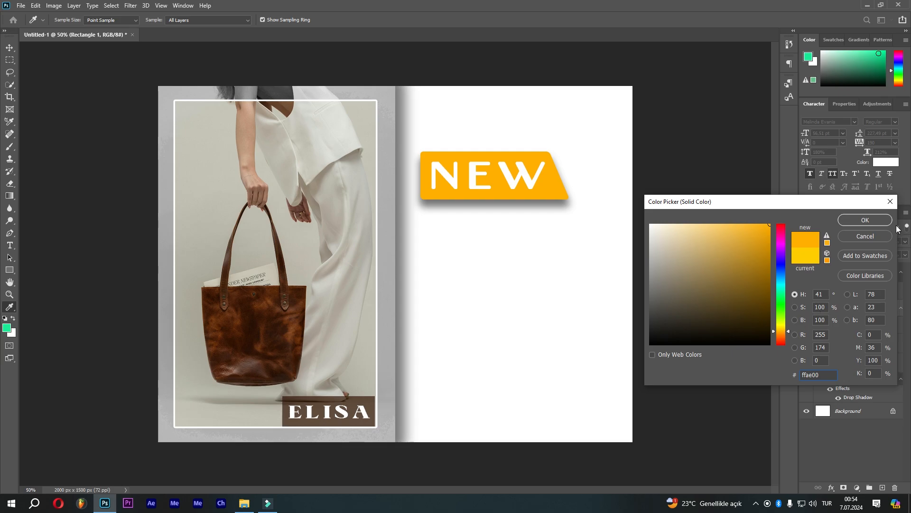
left_click(866, 220)
Step: Add the text "PRODUCTS" in Melinda Evania at 56,51 pt below the NEW label
left_click(484, 172)
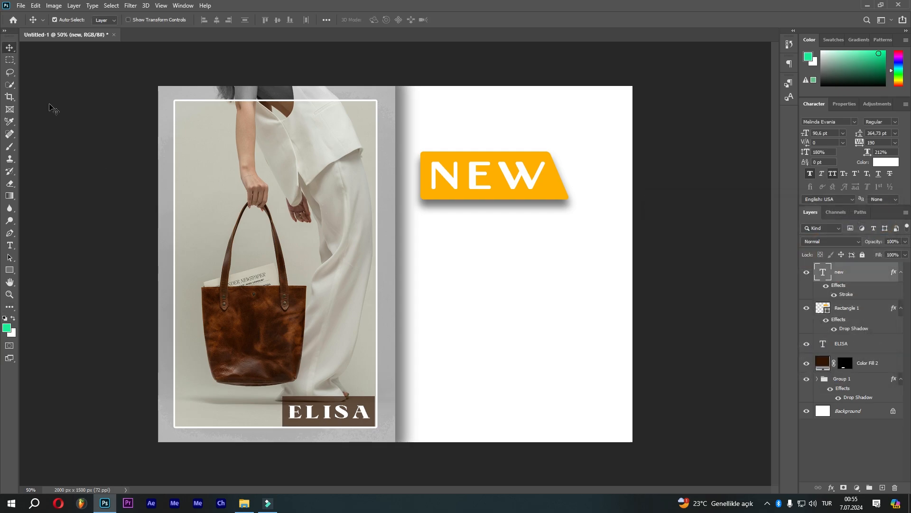
left_click(10, 246)
left_click(473, 244)
key("BackSpace")
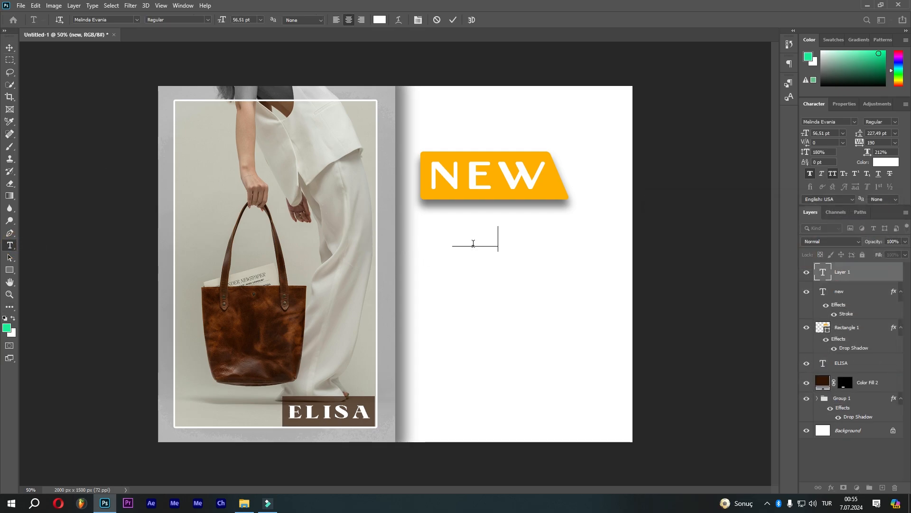
Step: Recolour the PRODUCTS text to a dark grey
key("ctrl+a")
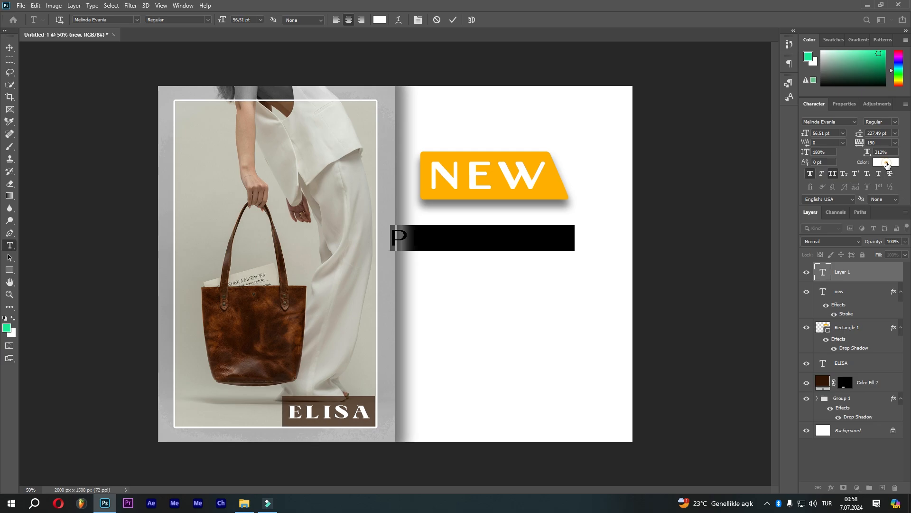
left_click(886, 162)
type("222222")
left_click_drag(654, 325, 656, 310)
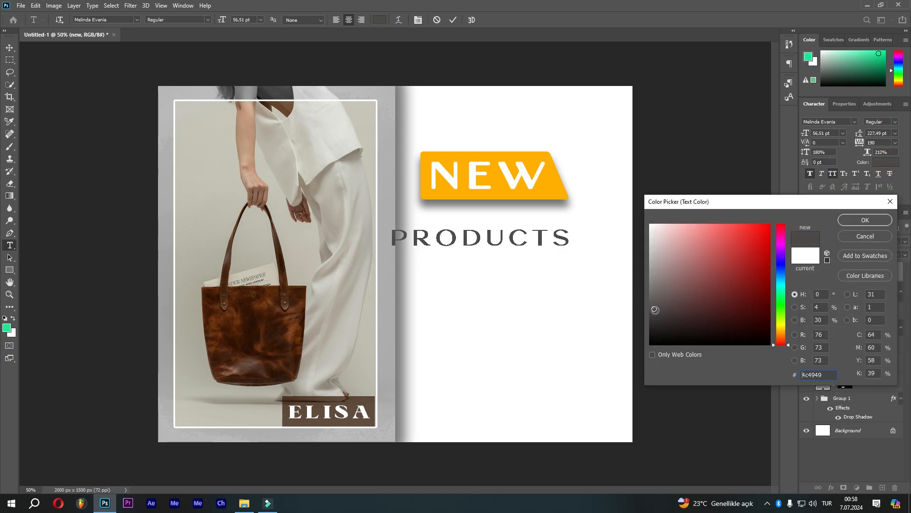
left_click(655, 306)
left_click(865, 220)
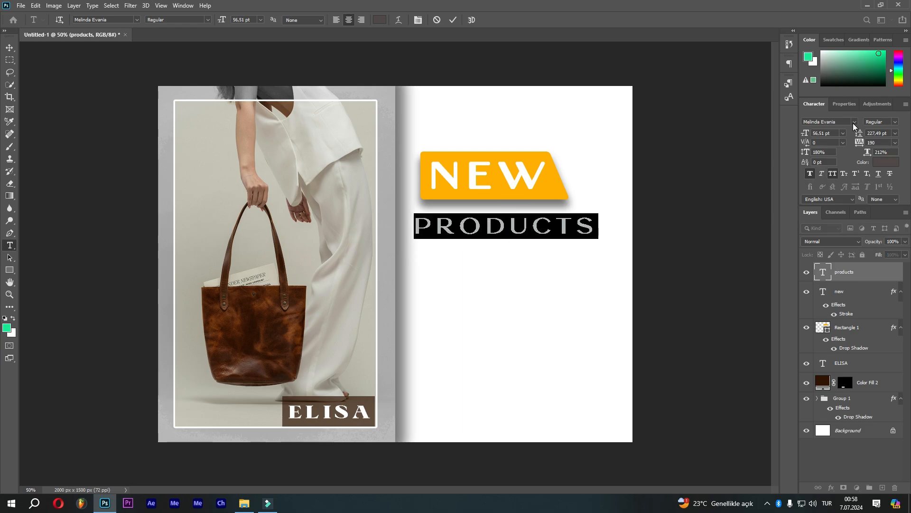
Step: Change the font of the PRODUCTS text to Mulegh in the regular, non-italic style
left_click(854, 122)
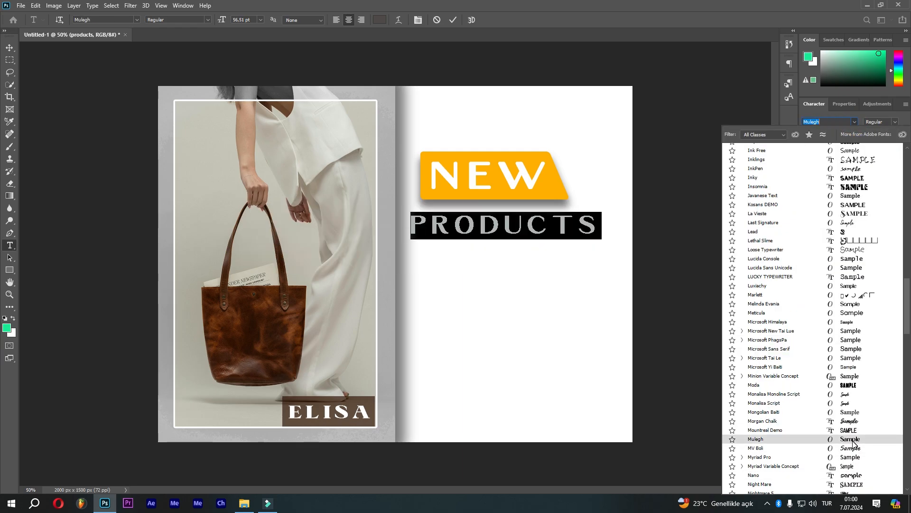
left_click(849, 304)
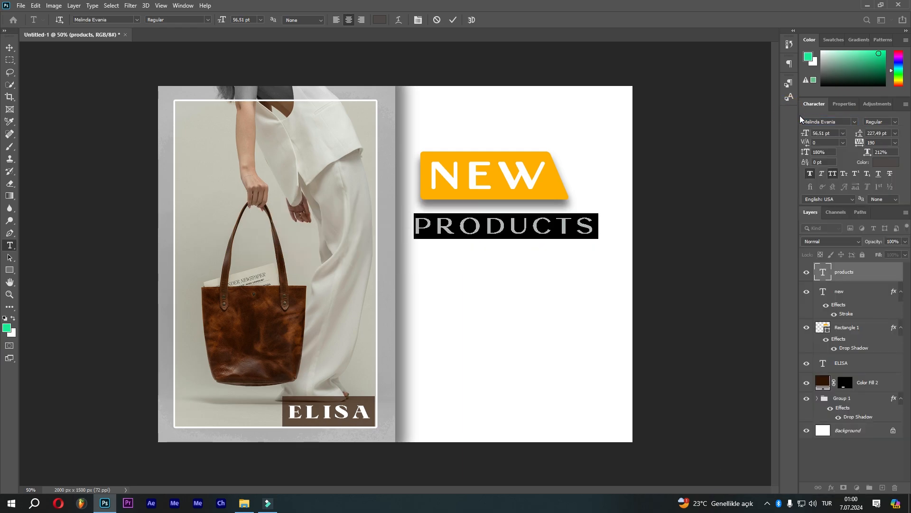
left_click(858, 121)
type("Mulegh")
key("Return")
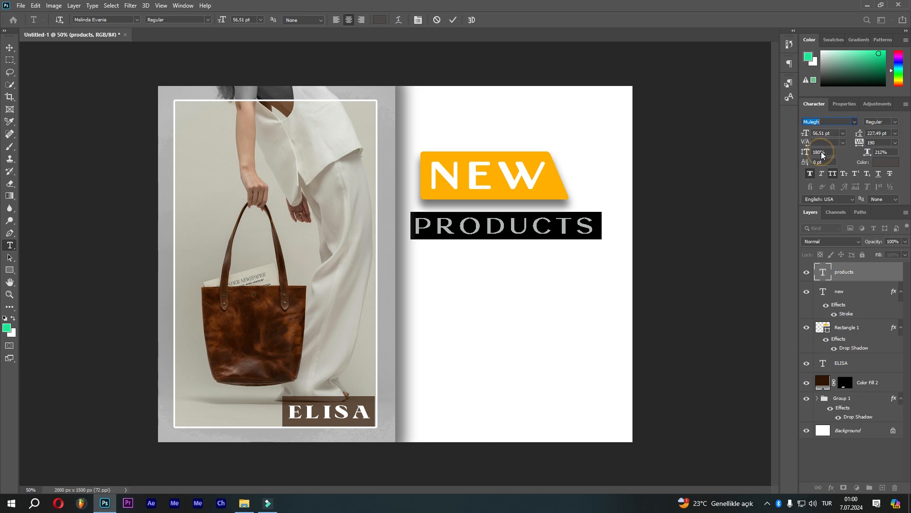
left_click(895, 123)
left_click(823, 173)
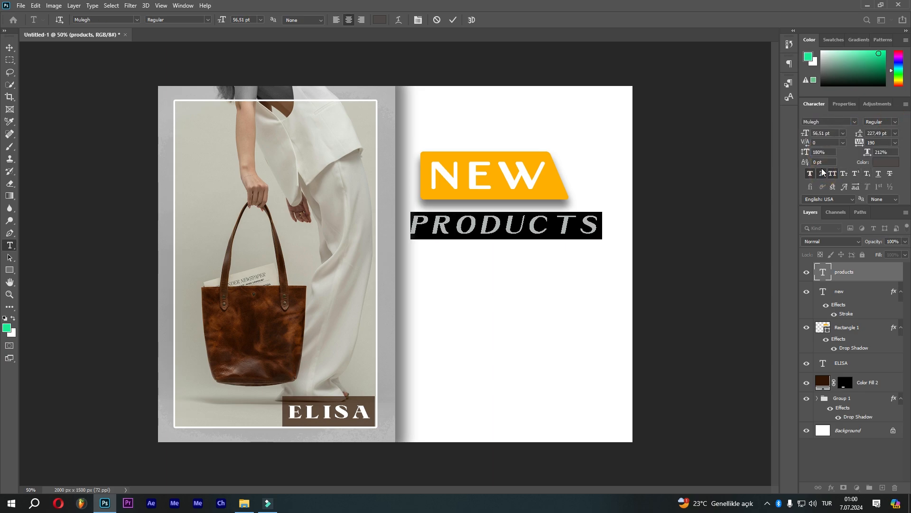
left_click(822, 174)
left_click(850, 460)
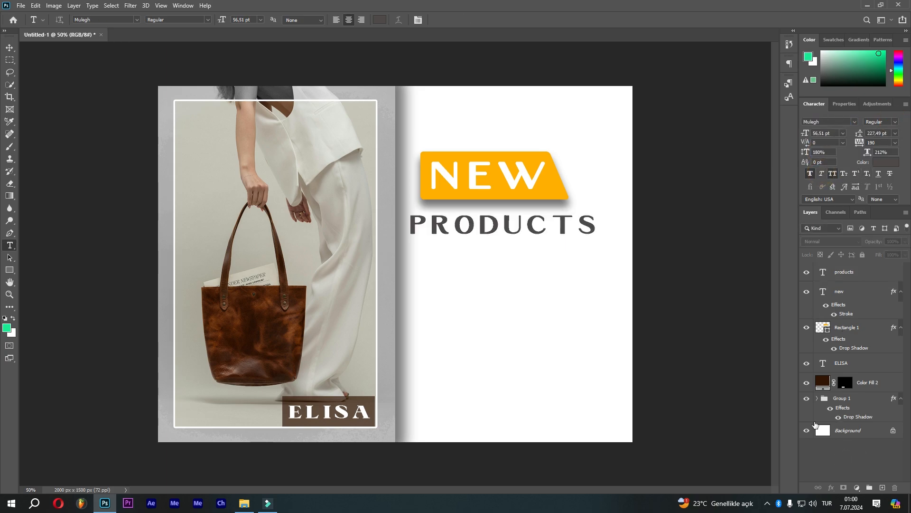
Step: Add the text "This Weekend" below PRODUCTS and reduce its size
left_click(487, 267)
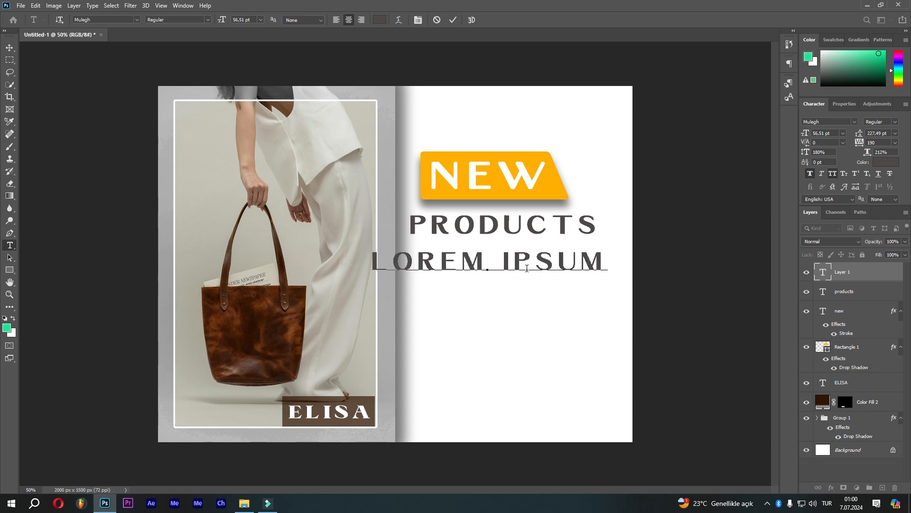
type("this weekend")
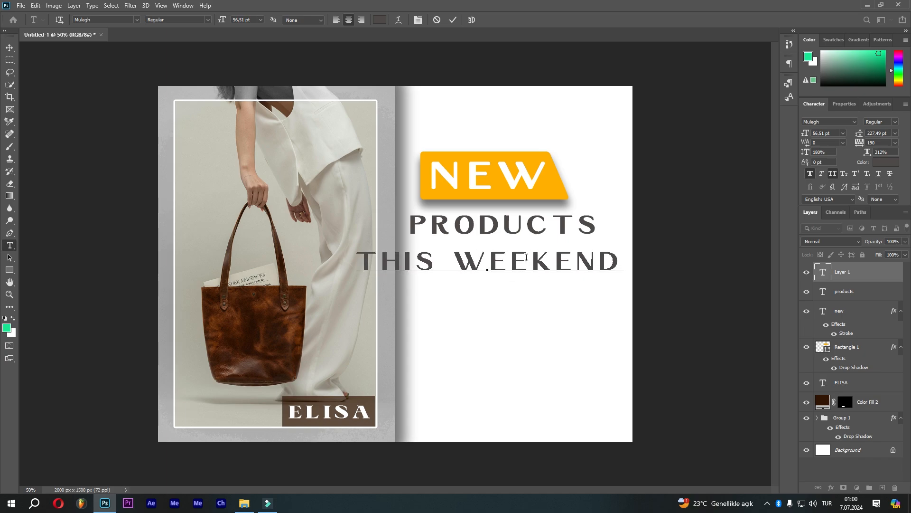
double_click(527, 262)
key("ctrl+a")
left_click_drag(806, 133, 794, 139)
key("ctrl+Return")
Step: Position the THIS WEEKEND text beneath PRODUCTS and set its size to 38,51 pt
key("v")
left_click_drag(476, 267, 515, 260)
double_click(515, 260)
left_click_drag(804, 133, 805, 134)
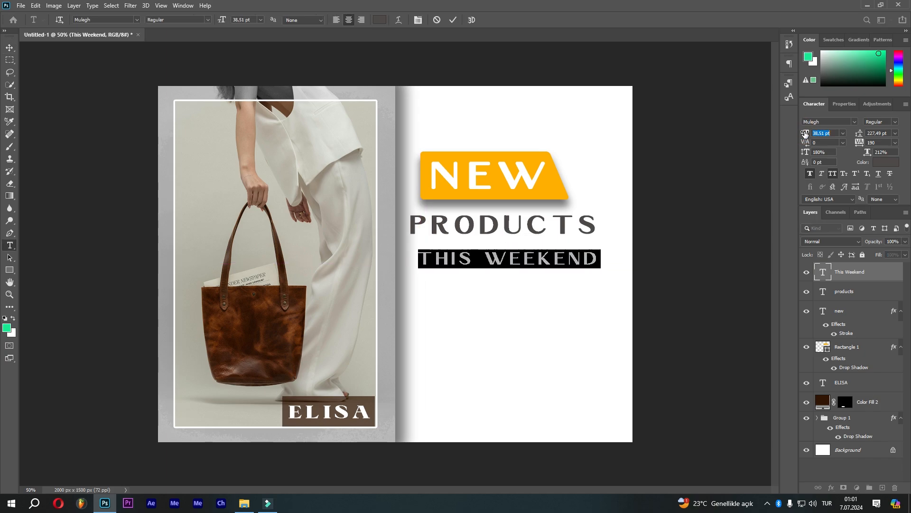
key("ctrl+Return")
key("v")
left_click(859, 473)
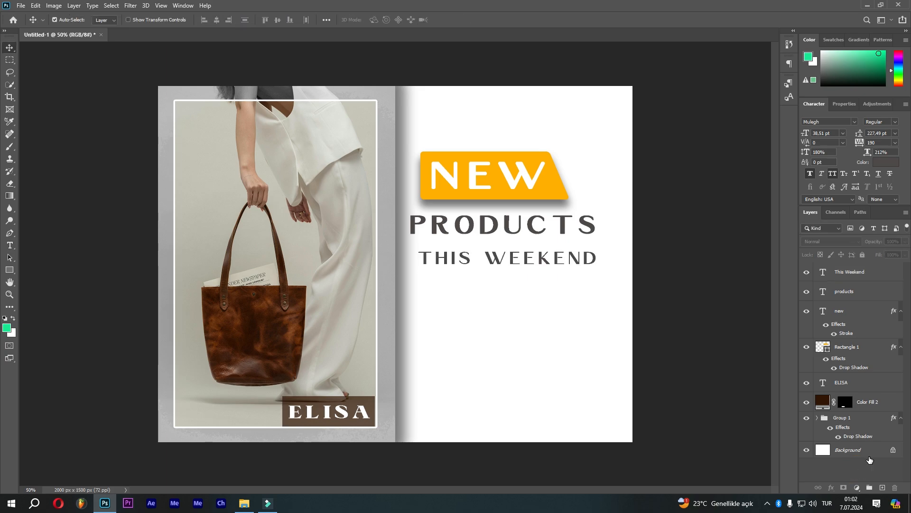
Step: Create a thin solid-colour line under THIS WEEKEND in the dark grey sampled from the PRODUCTS text, and move it slightly lower
key("m")
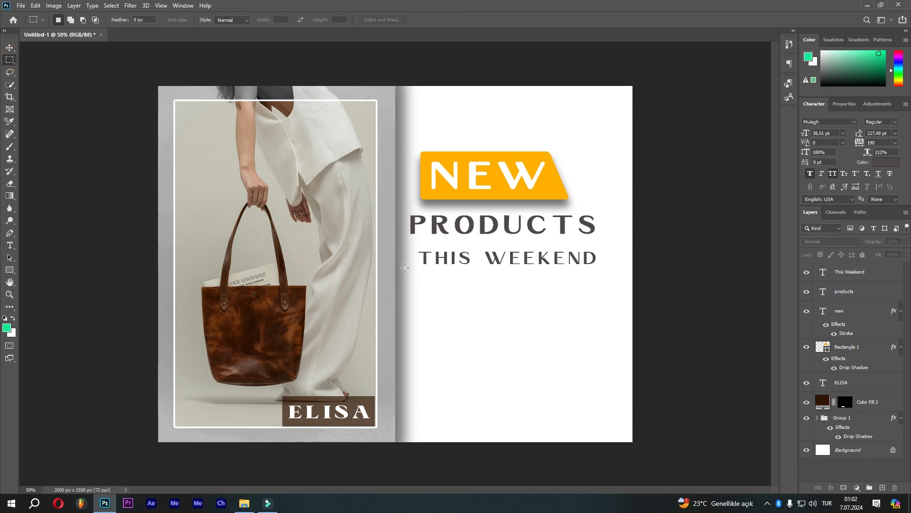
left_click_drag(405, 268, 613, 271)
left_click(857, 487)
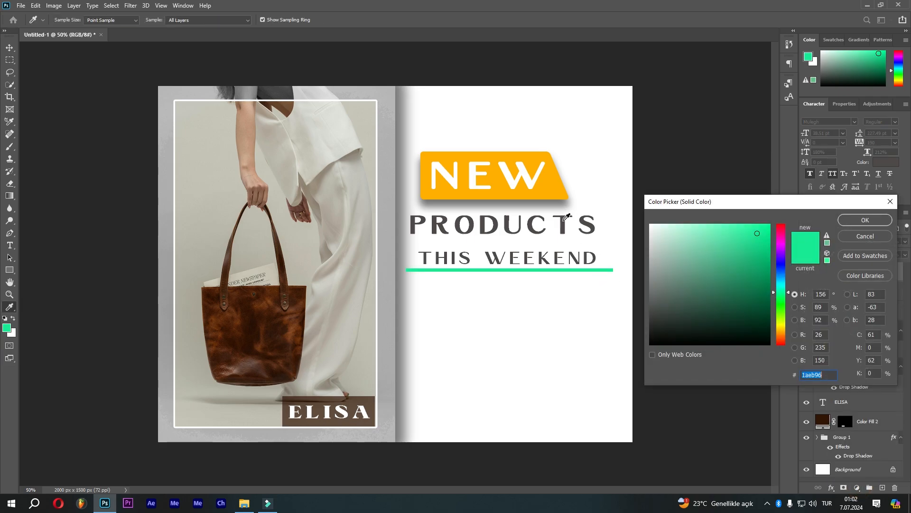
left_click(569, 221)
left_click(864, 220)
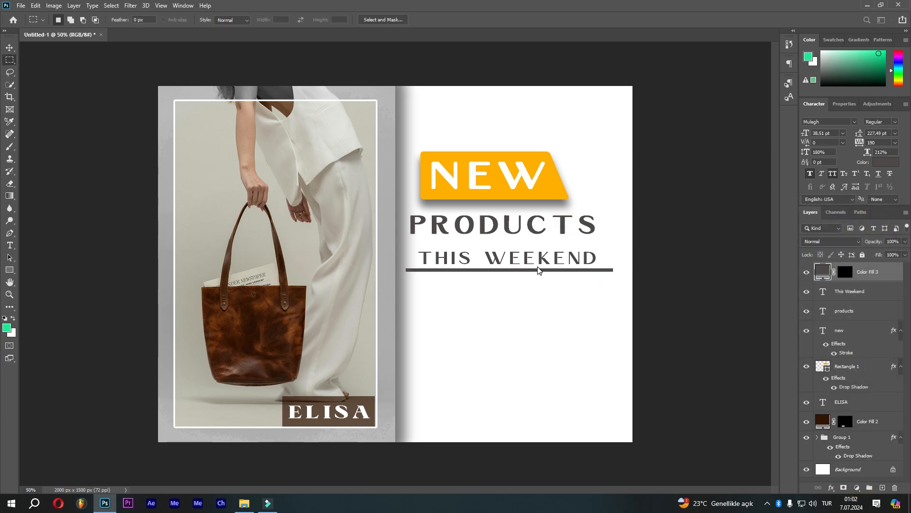
left_click(12, 49)
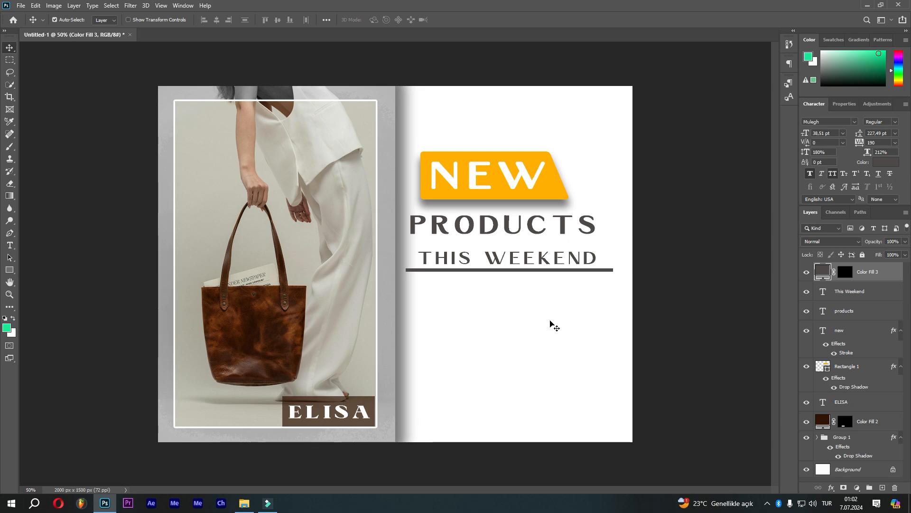
left_click_drag(515, 275, 515, 282)
Step: Draw a rounded rectangle about 568 × 142 px with a 10 px radius below the dark line
left_click(10, 269)
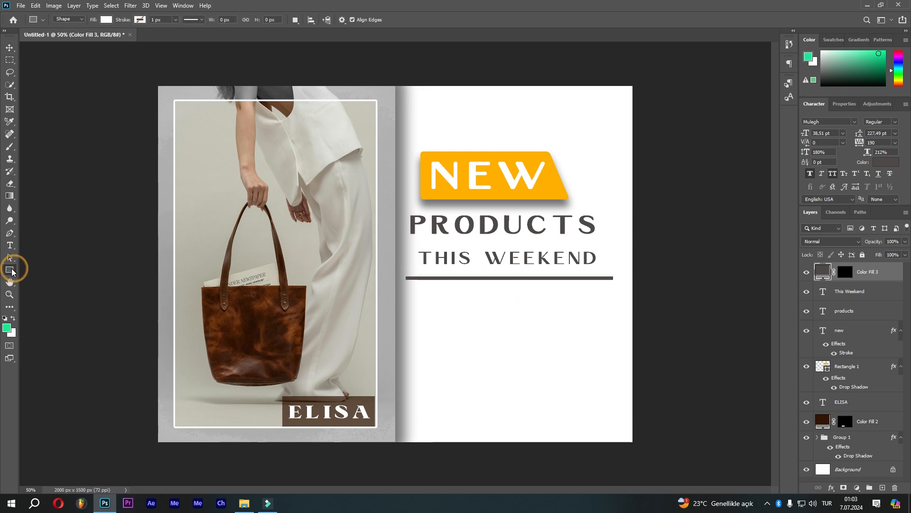
right_click(10, 269)
left_click(47, 279)
left_click_drag(436, 310, 569, 343)
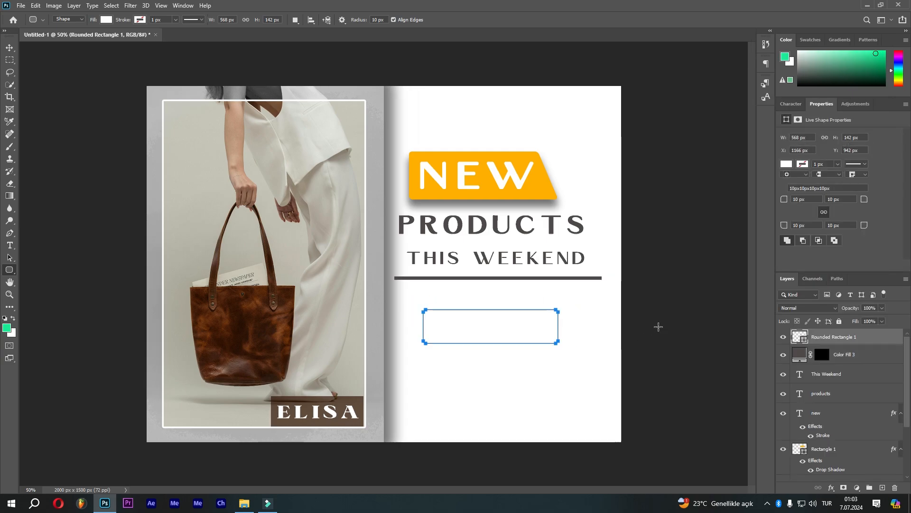
Step: Fill the rounded rectangle with a darker shade of the label's orange and set its corner radii to 57 px
left_click(786, 164)
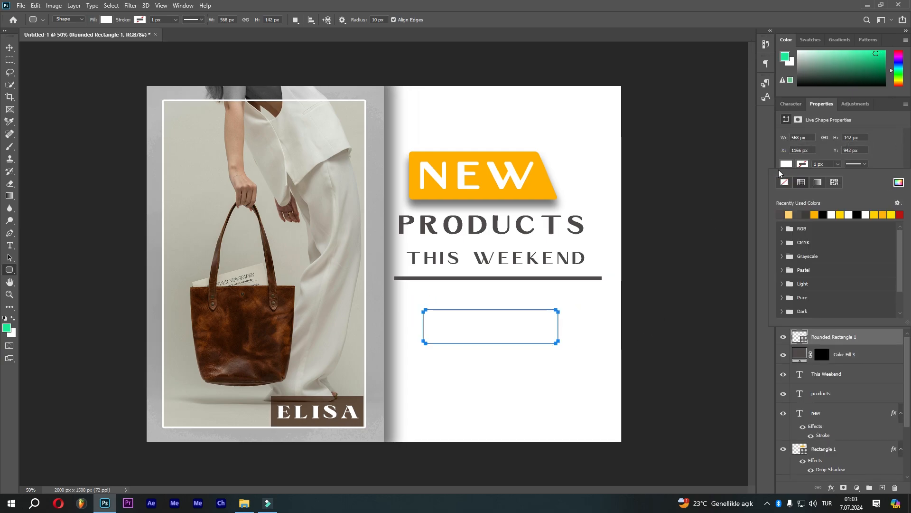
left_click(815, 215)
left_click(898, 183)
left_click(768, 254)
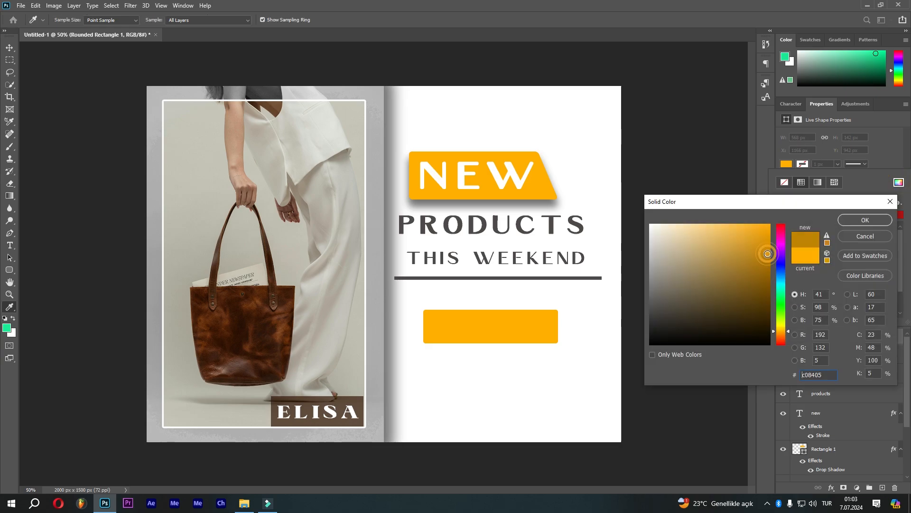
left_click_drag(767, 253, 768, 265)
left_click(865, 220)
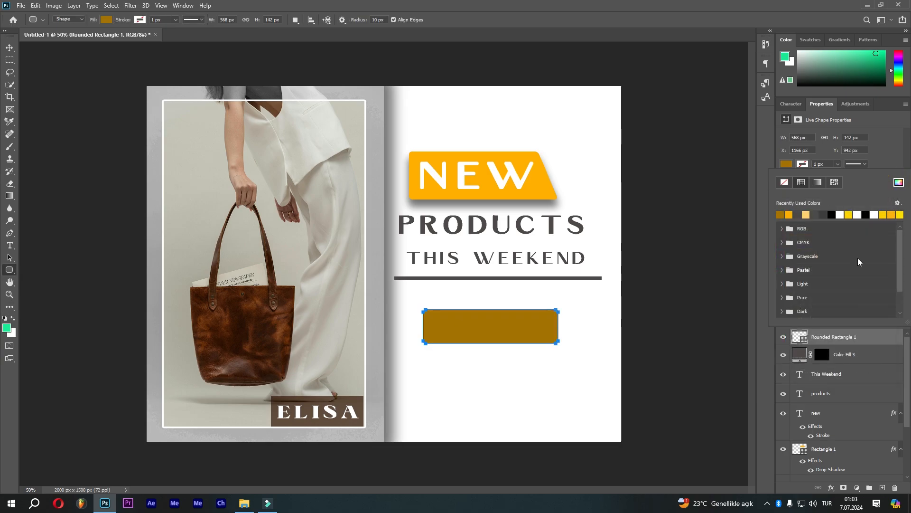
left_click(898, 186)
left_click(768, 247)
left_click(881, 219)
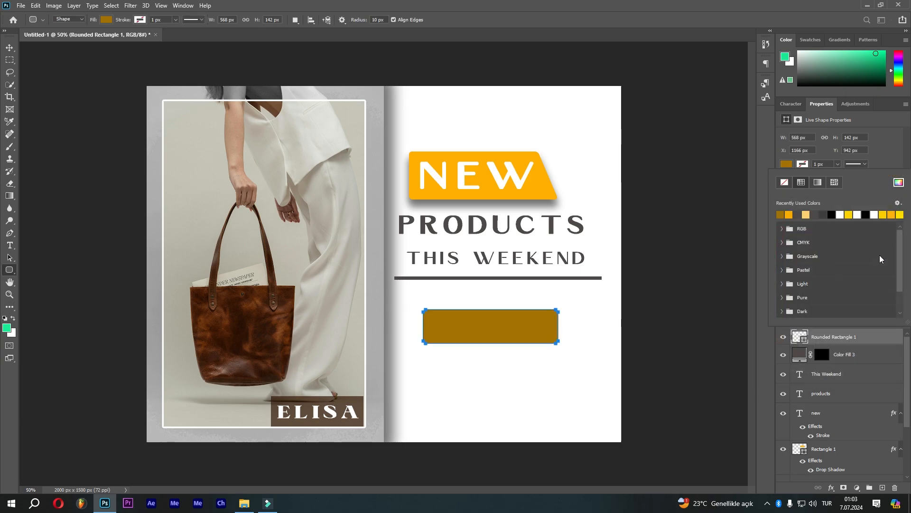
left_click(890, 148)
left_click_drag(783, 200, 864, 200)
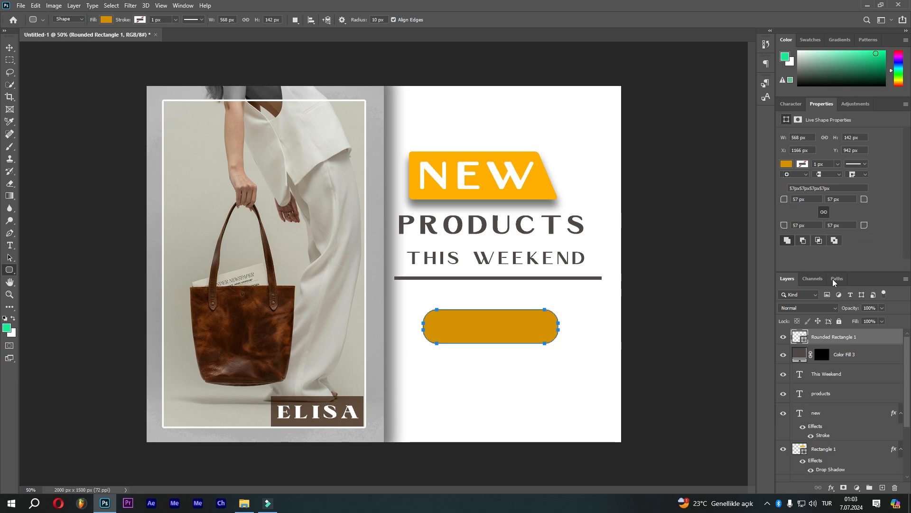
Step: Add the text "Shop Now" below the orange rounded rectangle
left_click(11, 245)
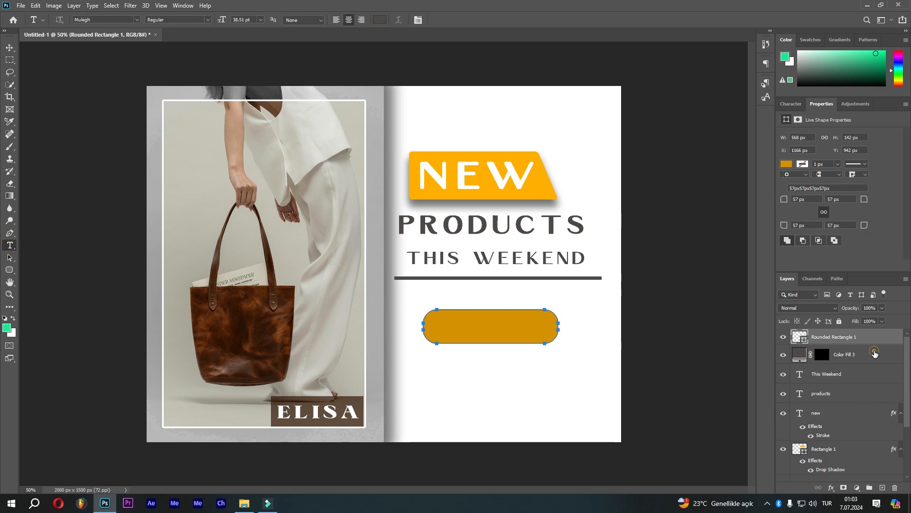
left_click(475, 383)
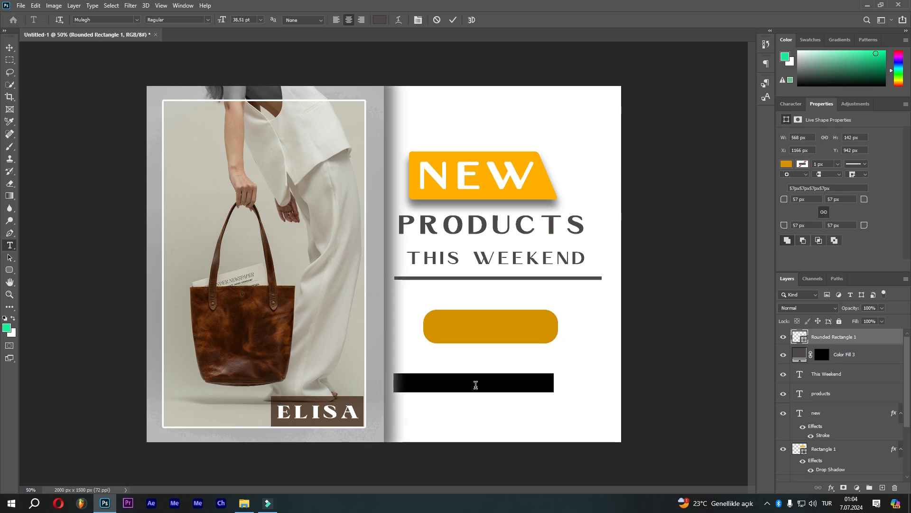
type("SHOP NOW")
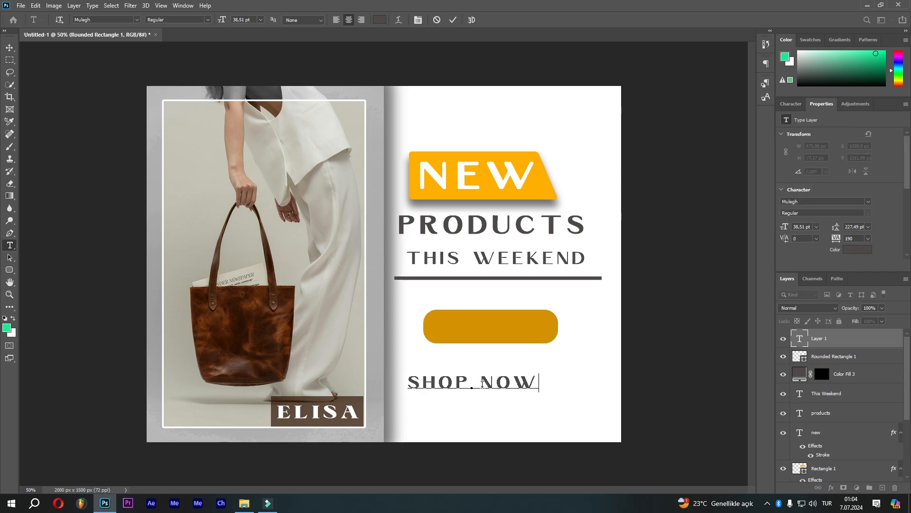
Step: Change the font of the SHOP NOW text to Candara
triple_click(483, 383)
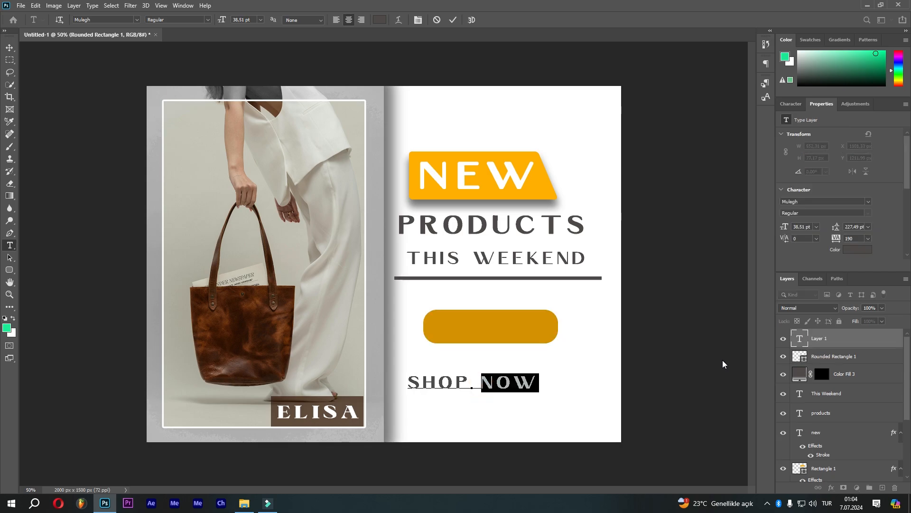
left_click(791, 103)
left_click(855, 121)
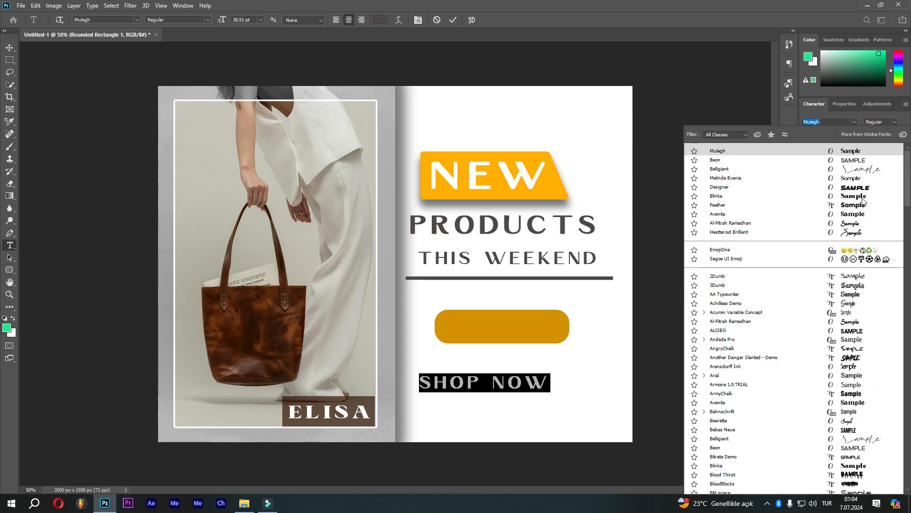
scroll(862, 427, "up", 5)
scroll(862, 458, "down", 3)
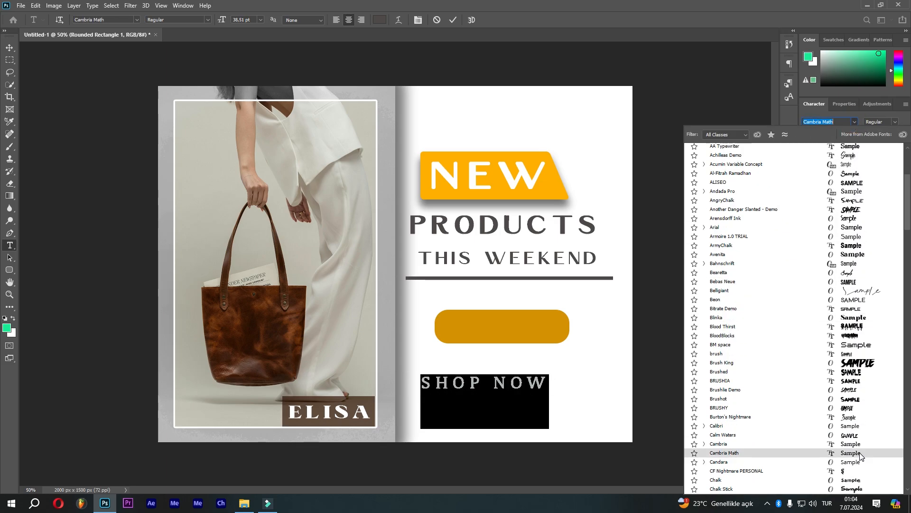
left_click(859, 465)
key("Escape")
key("v")
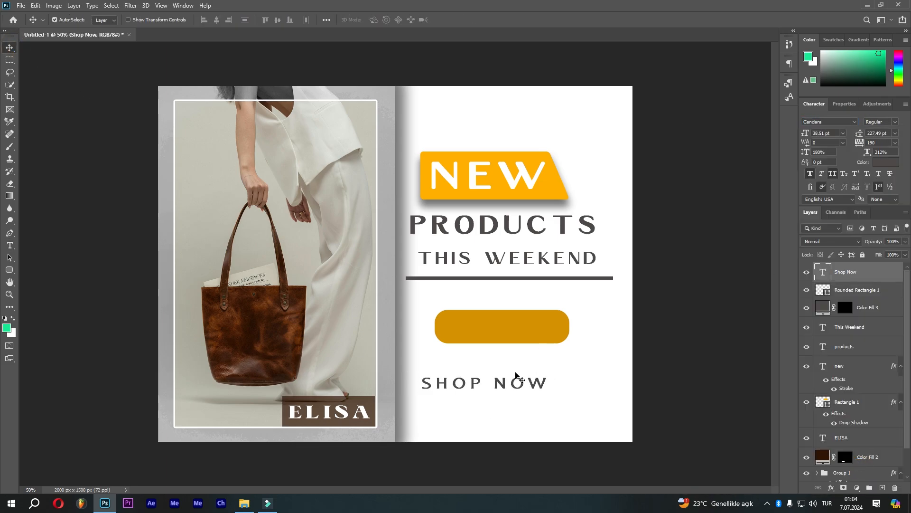
Step: Place the SHOP NOW text on the orange rounded rectangle and set its tracking to 30
left_click_drag(503, 396, 522, 339)
double_click(485, 325)
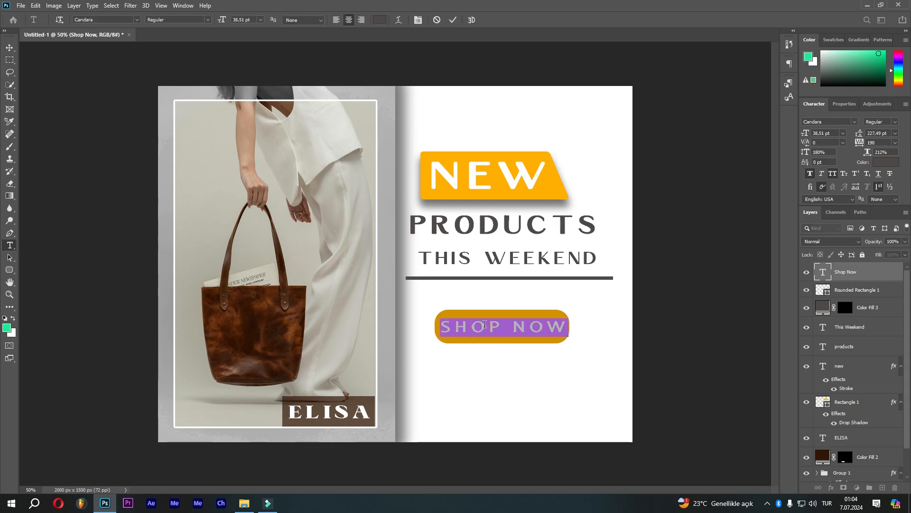
left_click_drag(858, 143, 854, 143)
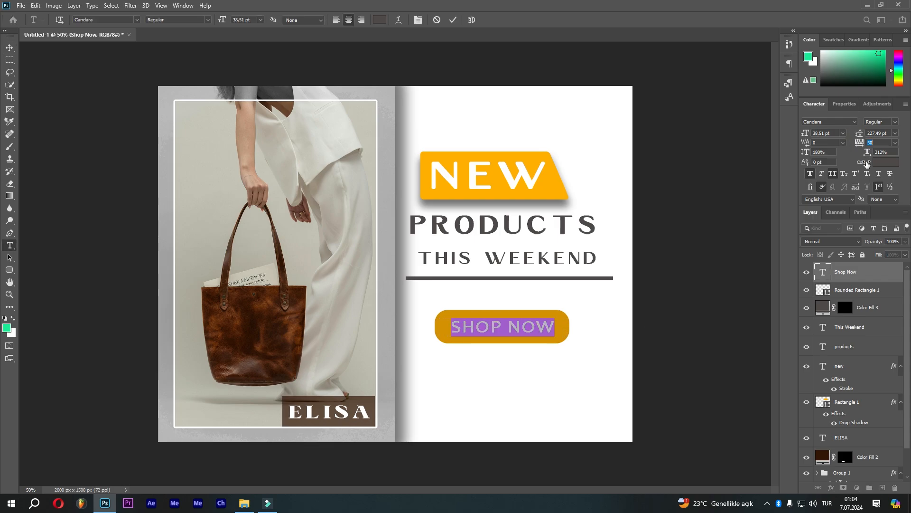
left_click(864, 274)
key("v")
Step: Thicken the SHOP NOW text with a 4 px outside stroke in a dark grey sampled from the lettering
right_click(874, 277)
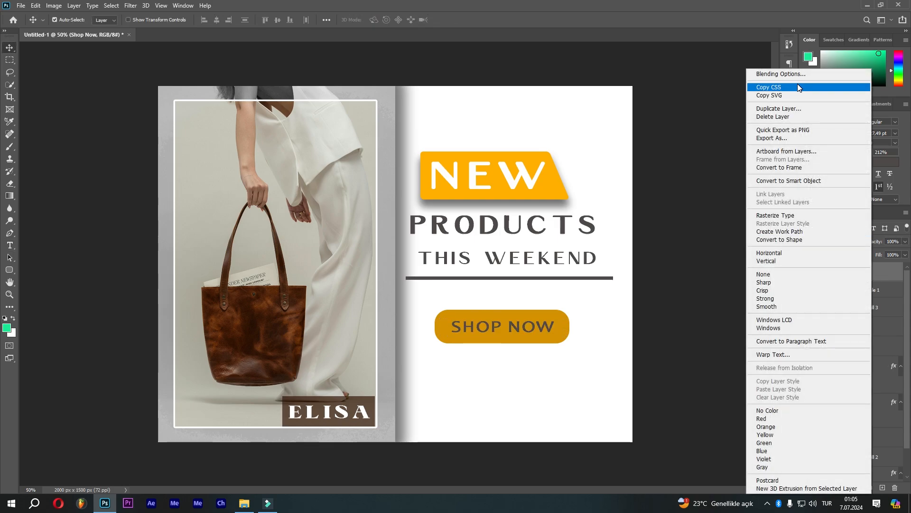
left_click(796, 74)
left_click_drag(571, 206, 675, 199)
left_click(650, 286)
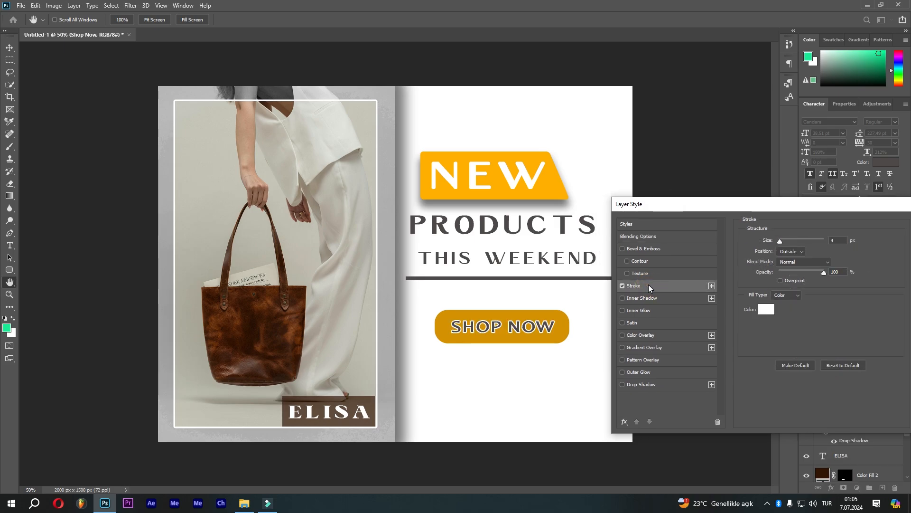
left_click(766, 308)
left_click(516, 321)
left_click(866, 223)
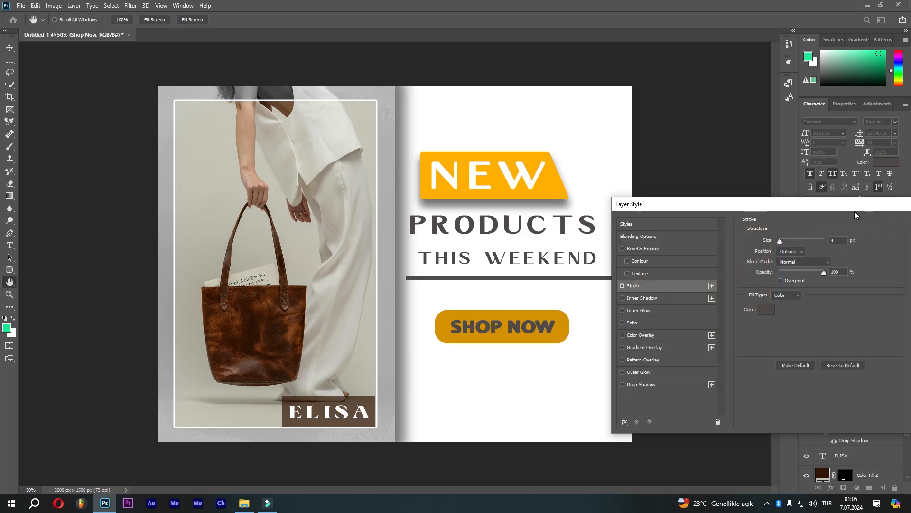
left_click(850, 217)
Step: Give the orange rounded rectangle a drop shadow with 30% opacity, 15 px distance, 13% spread and 16 px size
right_click(859, 308)
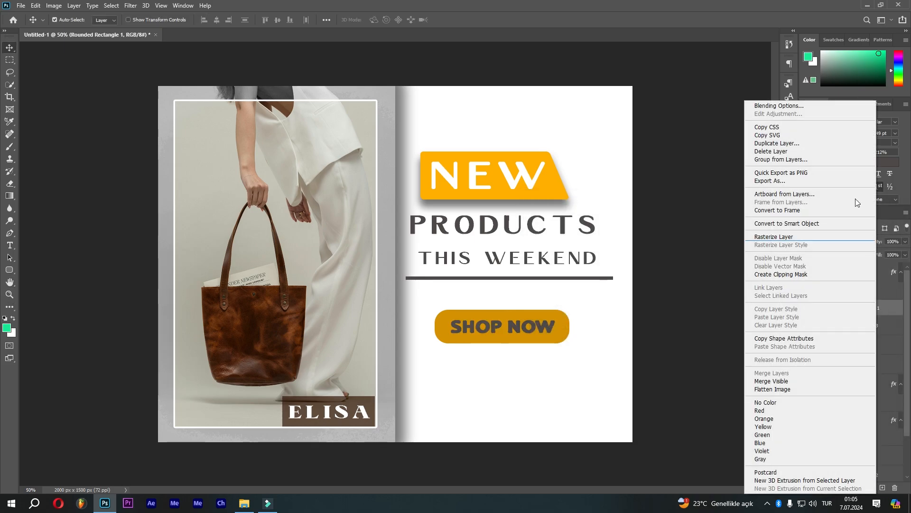
left_click(818, 107)
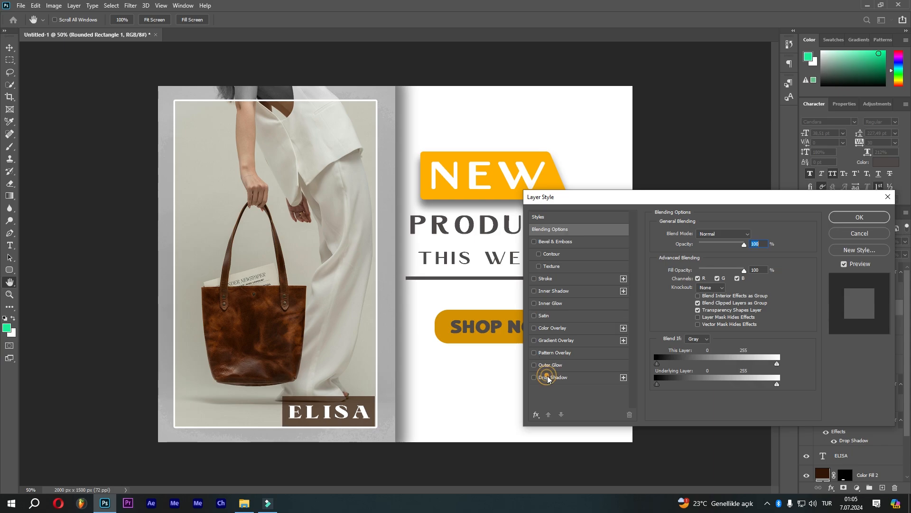
left_click(548, 377)
left_click_drag(606, 198, 652, 79)
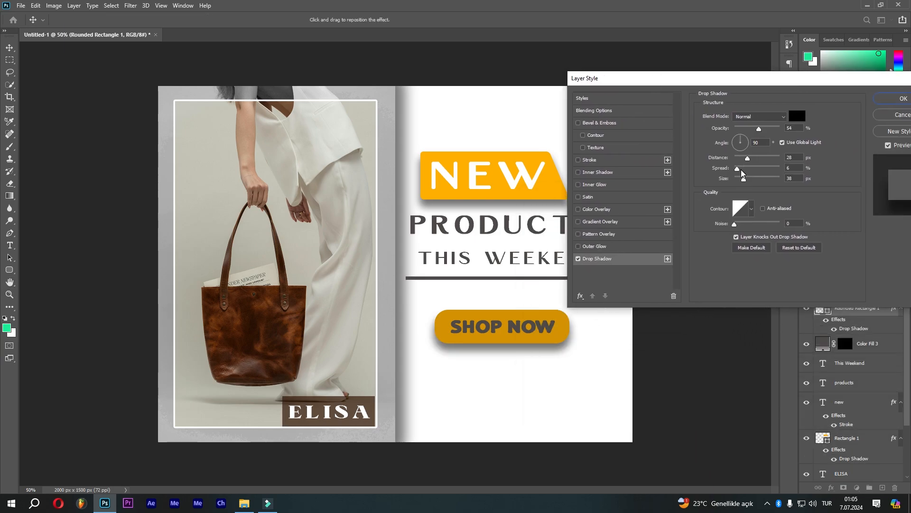
left_click_drag(744, 178, 743, 159)
left_click_drag(759, 129, 748, 129)
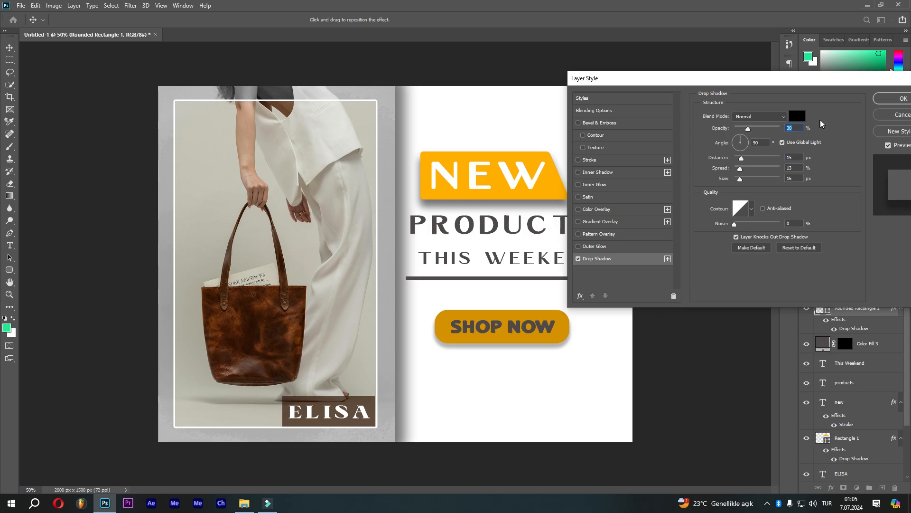
left_click(884, 101)
Step: Add the text DISCOVER YOUR OWN STYLE below the SHOP NOW button, broken into two lines after DISCOVER
left_click(852, 272)
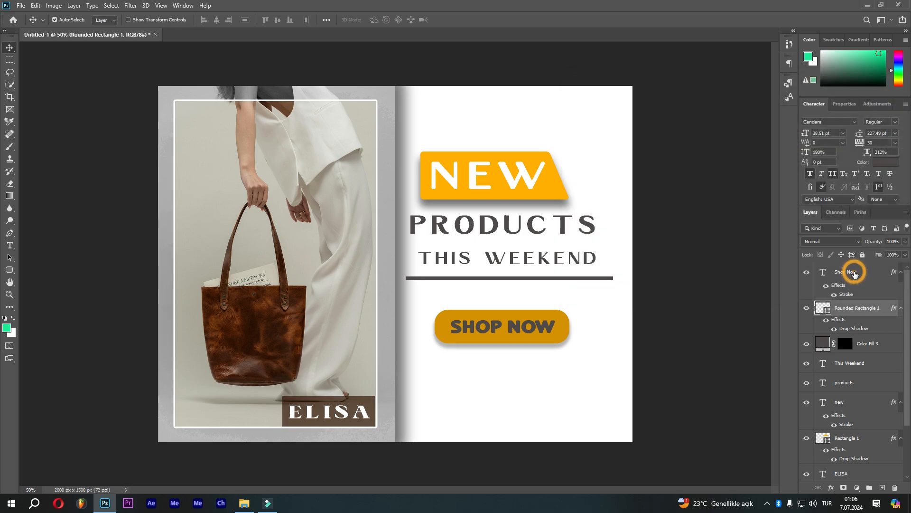
left_click(10, 245)
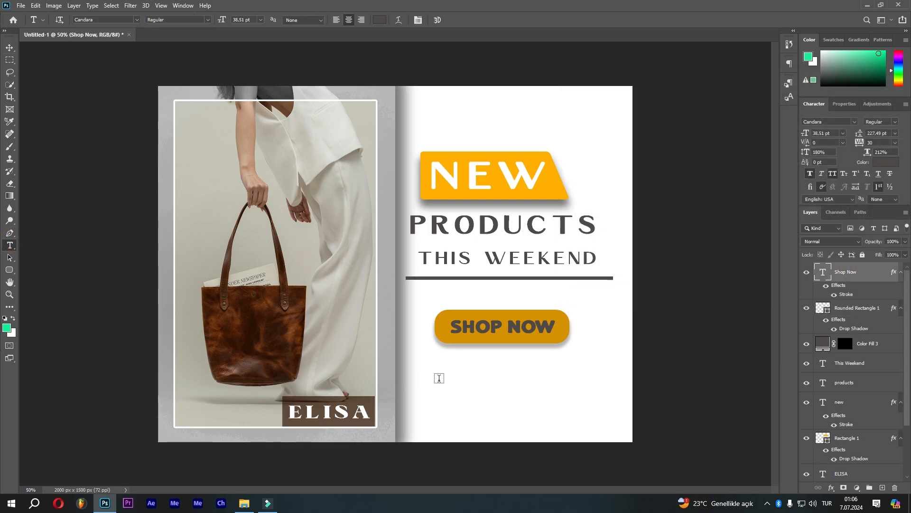
left_click(439, 378)
type("DISCOVER")
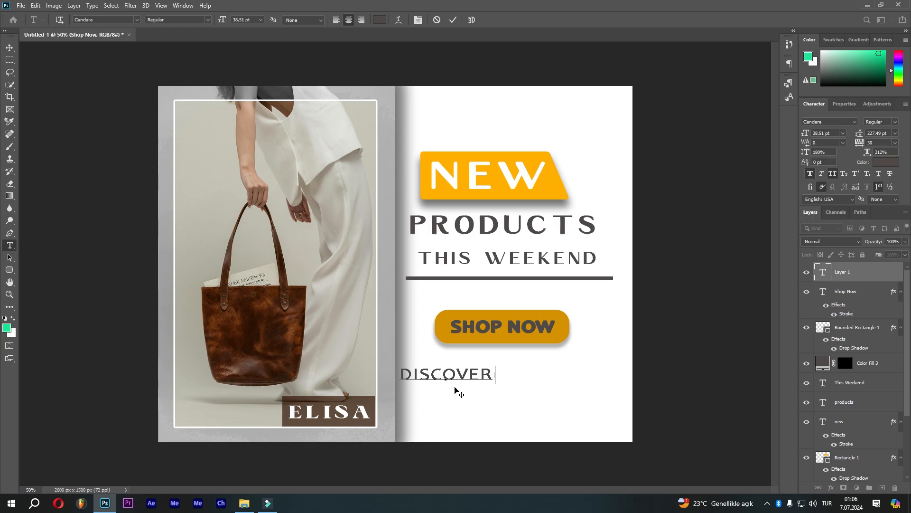
type(" YOUR OWN")
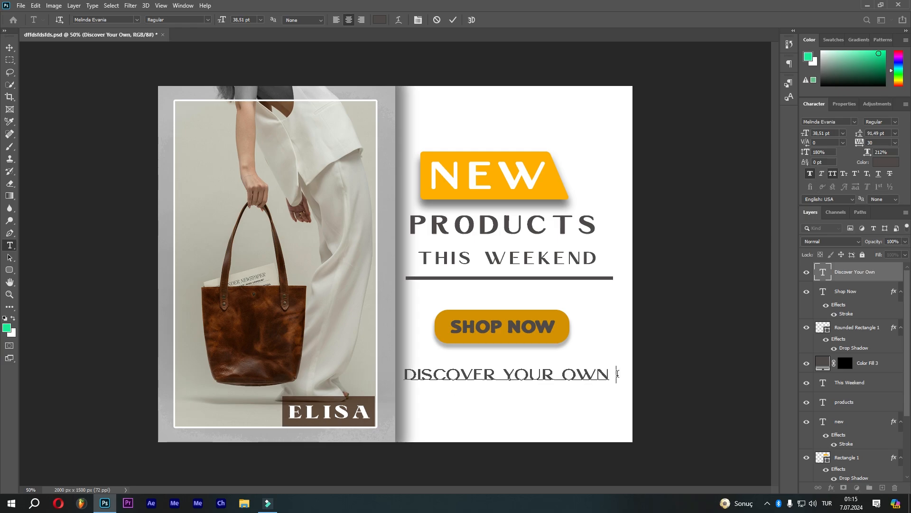
type("STYL")
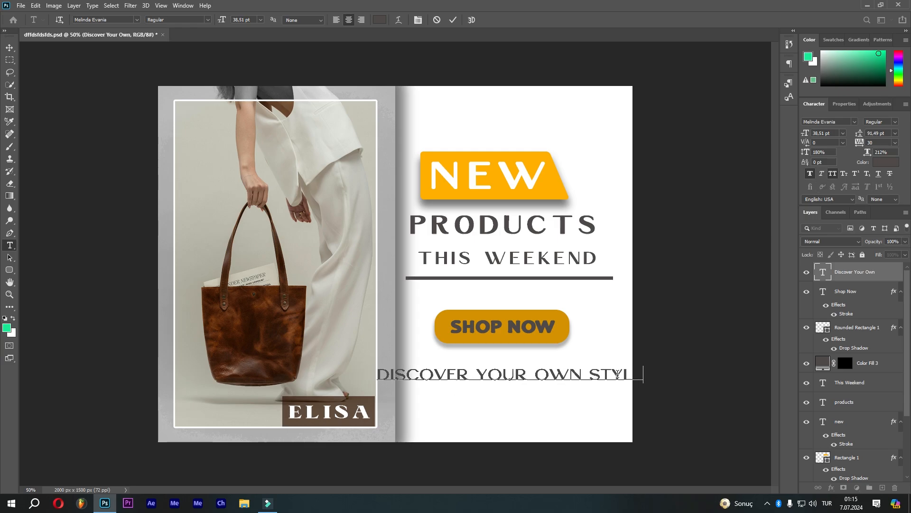
key("BackSpace")
key("Return")
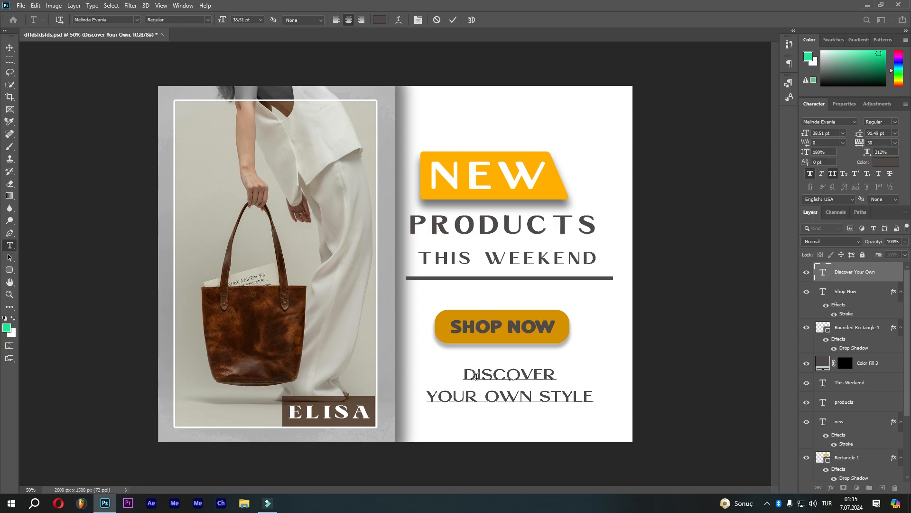
Step: Enlarge the word DISCOVER and set the YOUR OWN STYLE line to 43.51 pt with 130 tracking, nudging the text into place
left_click_drag(465, 376, 591, 373)
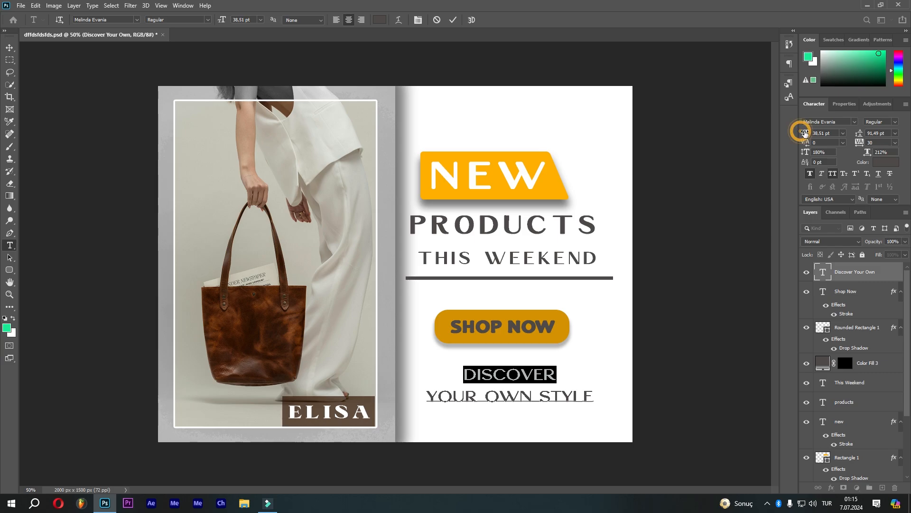
mouse_move(806, 132)
left_mouse_down()
mouse_move(818, 132)
mouse_move(808, 136)
left_mouse_up()
double_click(569, 398)
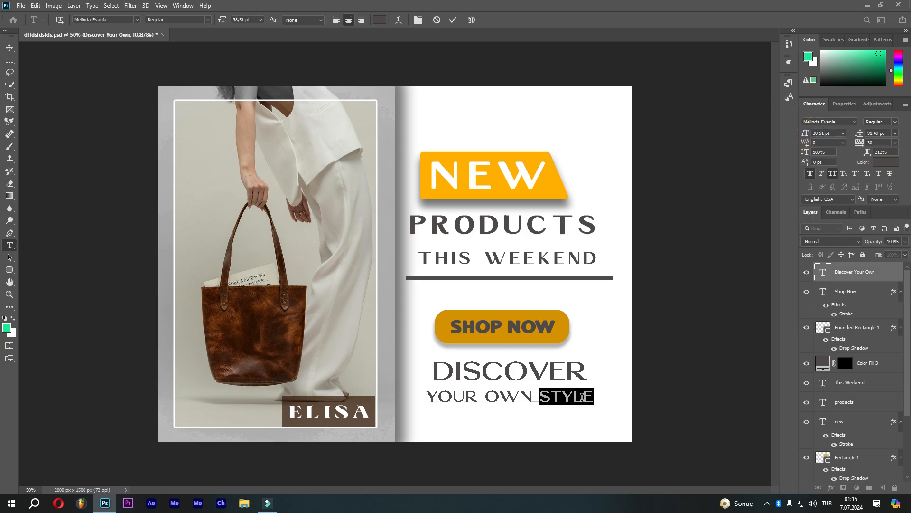
key("ctrl+a")
triple_click(582, 397)
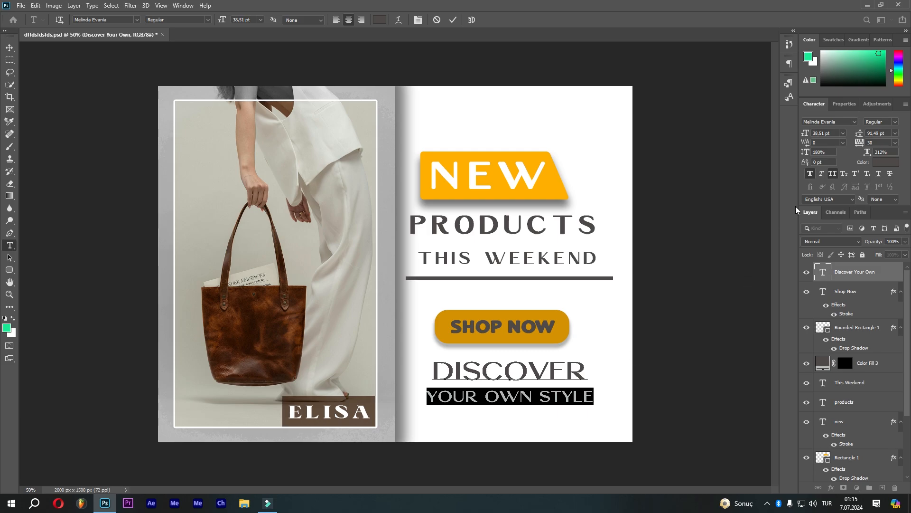
left_click_drag(802, 134, 805, 133)
left_click_drag(860, 143, 867, 136)
left_click(451, 20)
key("v")
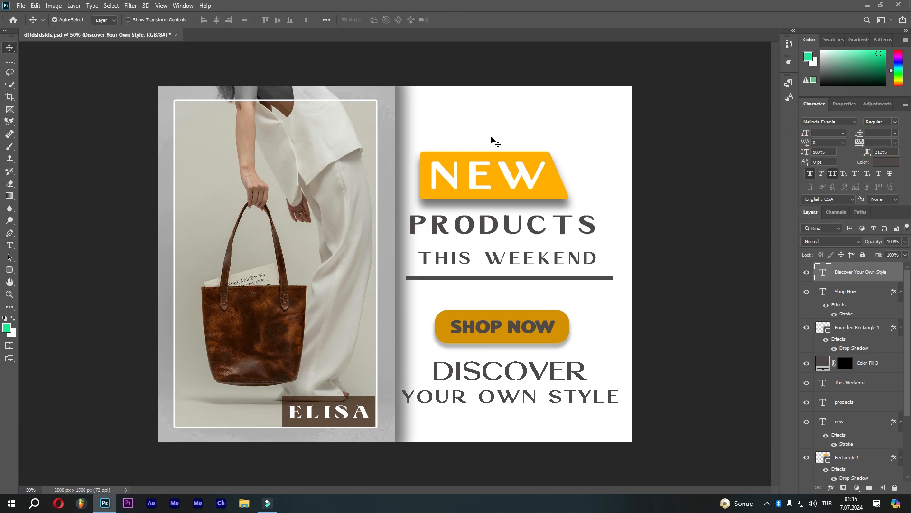
left_click_drag(521, 384, 524, 387)
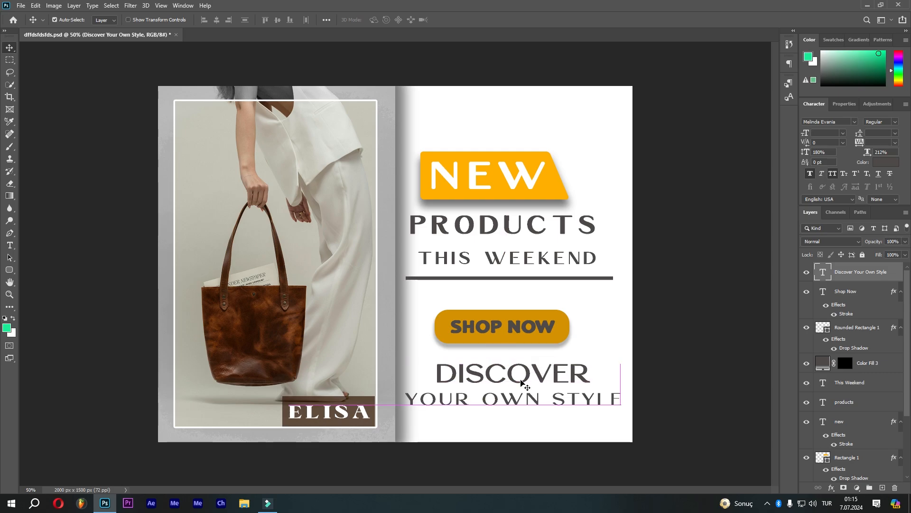
Step: Create a large circle with a linear green-to-transparent gradient fill above Group 1 and place it in the page's lower-right corner
scroll(854, 380, "down", 3)
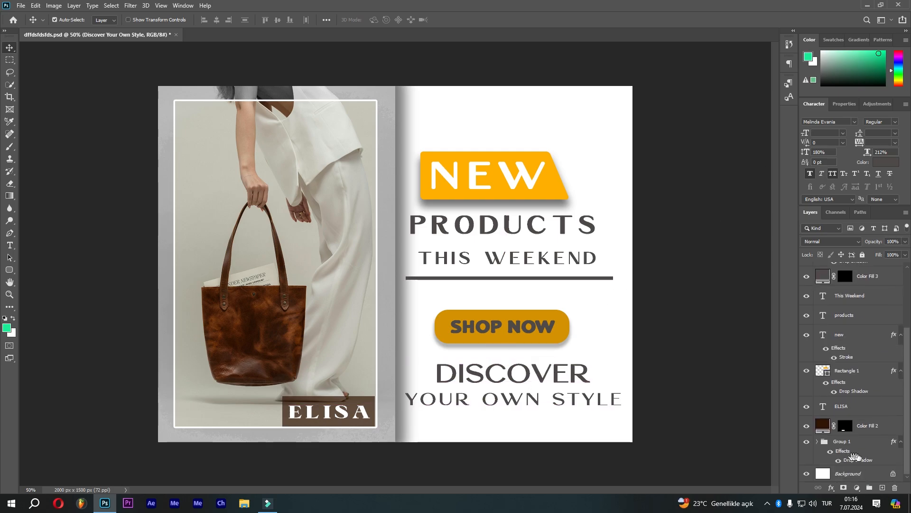
left_click(861, 441)
right_click(10, 60)
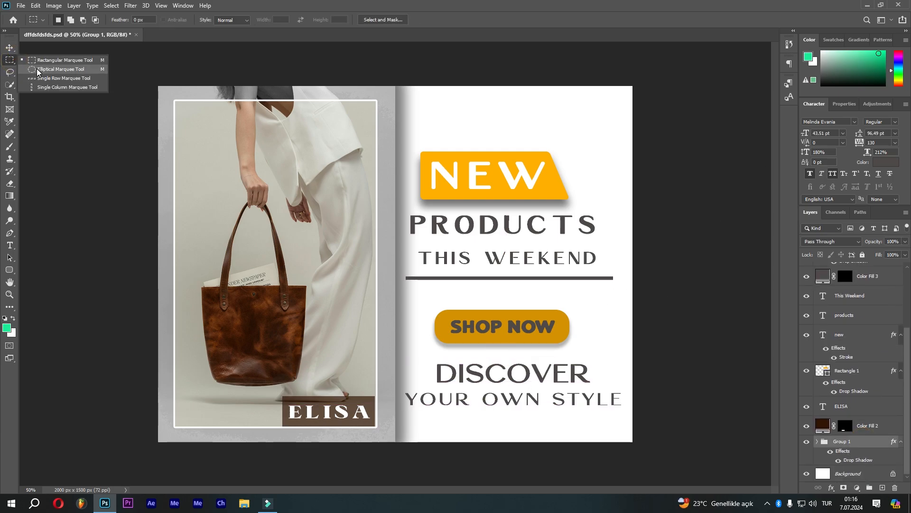
left_click(38, 66)
left_click_drag(290, 140, 691, 487)
left_click(857, 488)
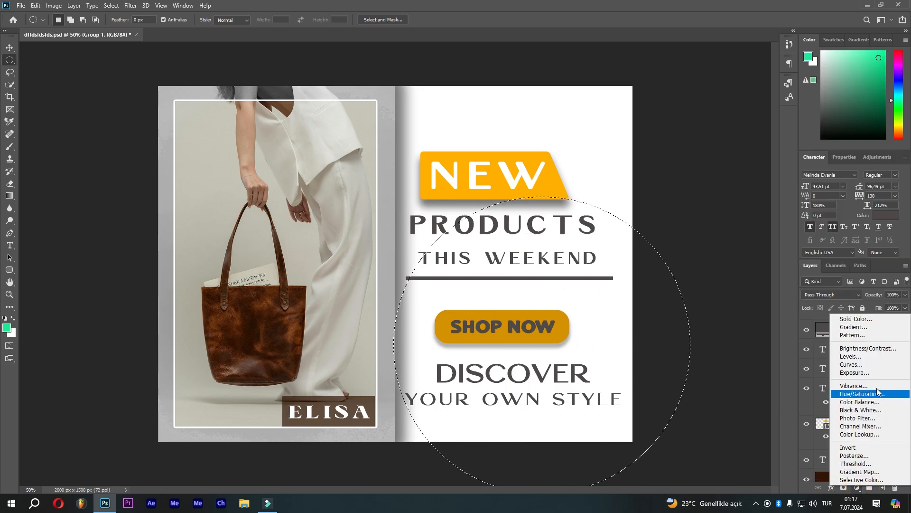
left_click(857, 329)
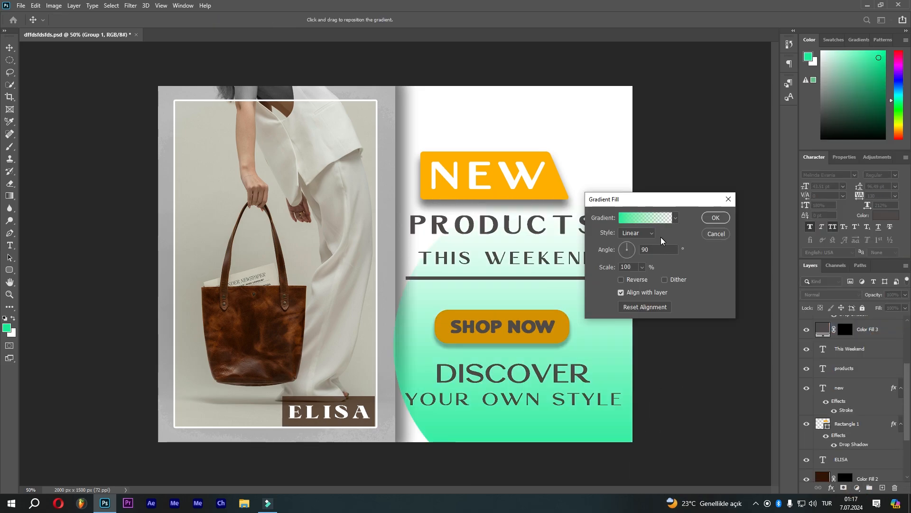
left_click(716, 217)
left_click_drag(562, 430, 655, 477)
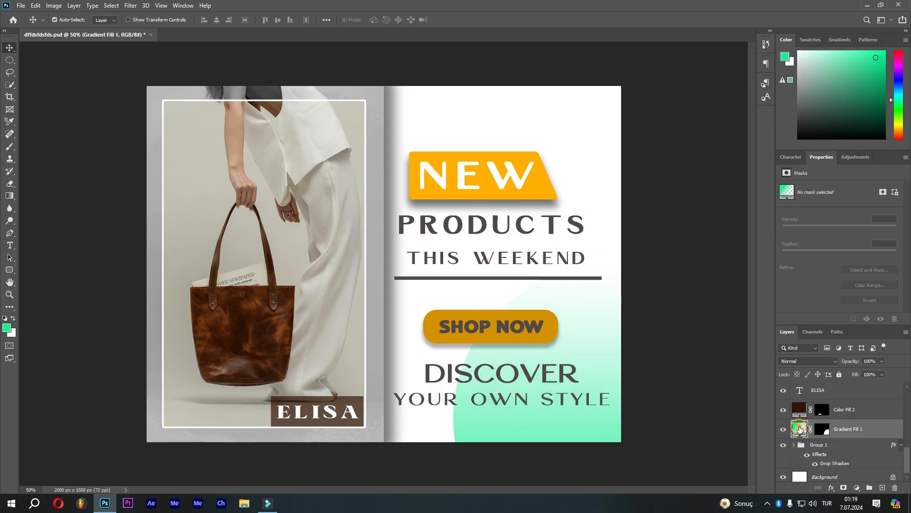
Step: Recolour the circle gradient's first colour stop with beige sampled from the photo background and remove the second green stop
double_click(800, 429)
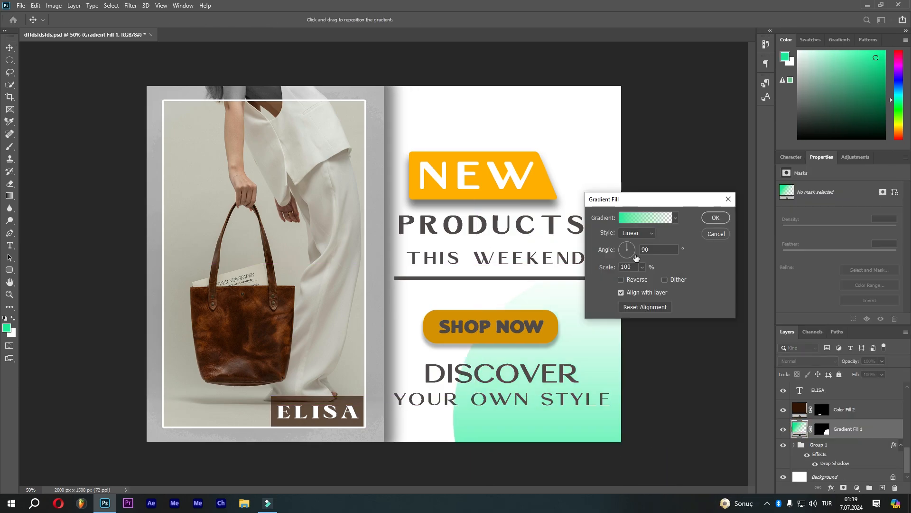
left_click(641, 219)
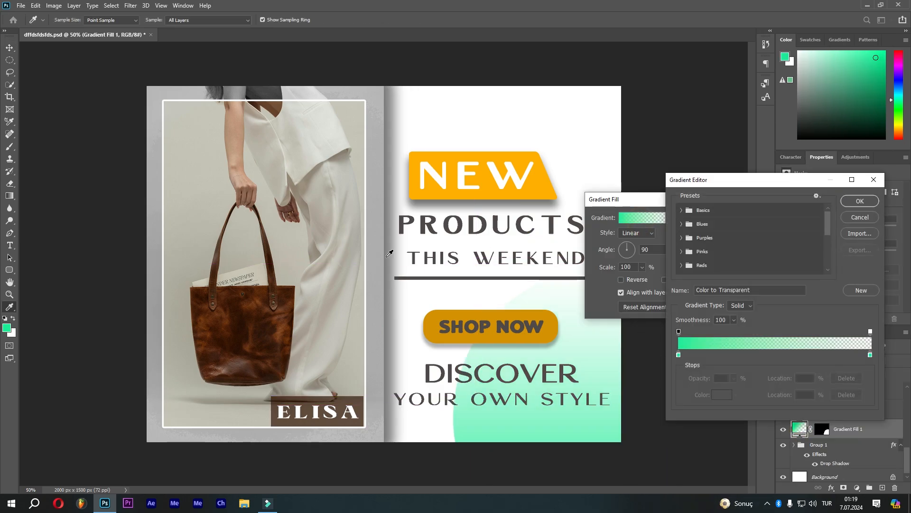
left_click(679, 355)
left_click(356, 145)
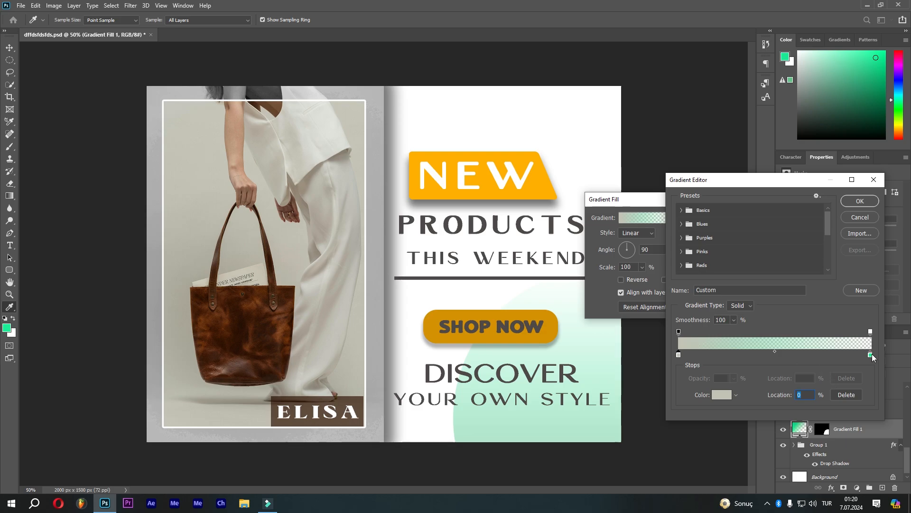
left_click_drag(872, 356, 855, 398)
Step: Shift the remaining gradient stop to a more saturated yellowish beige and set the gradient angle to 7.36°
left_click(679, 355)
left_click(715, 395)
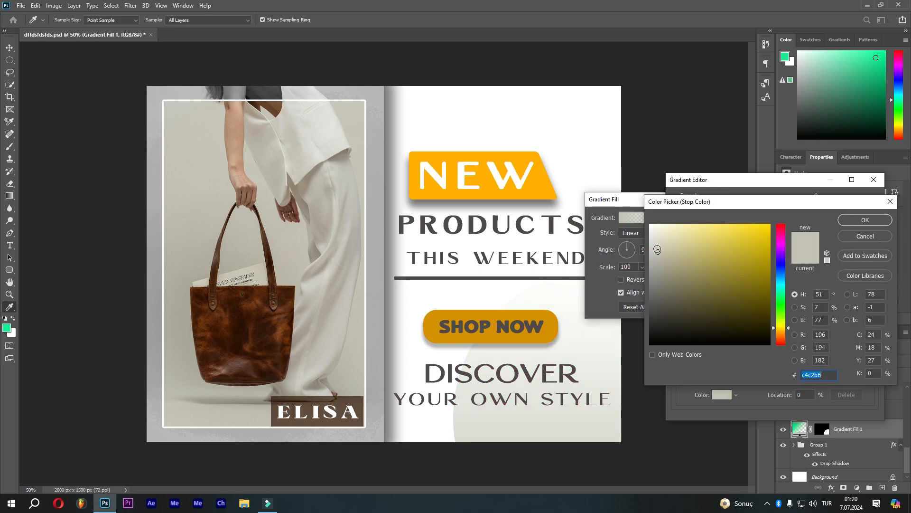
left_click_drag(658, 251, 678, 246)
left_click(867, 220)
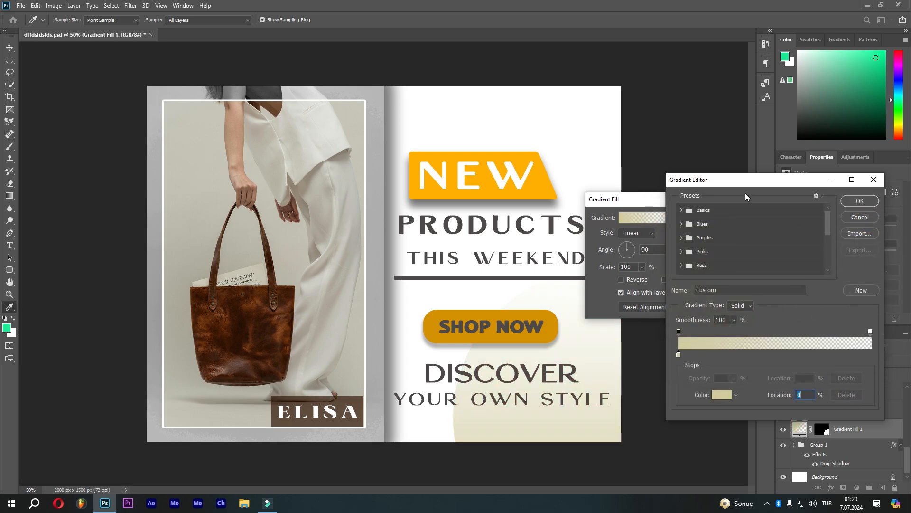
left_click(873, 201)
left_click_drag(628, 247, 637, 254)
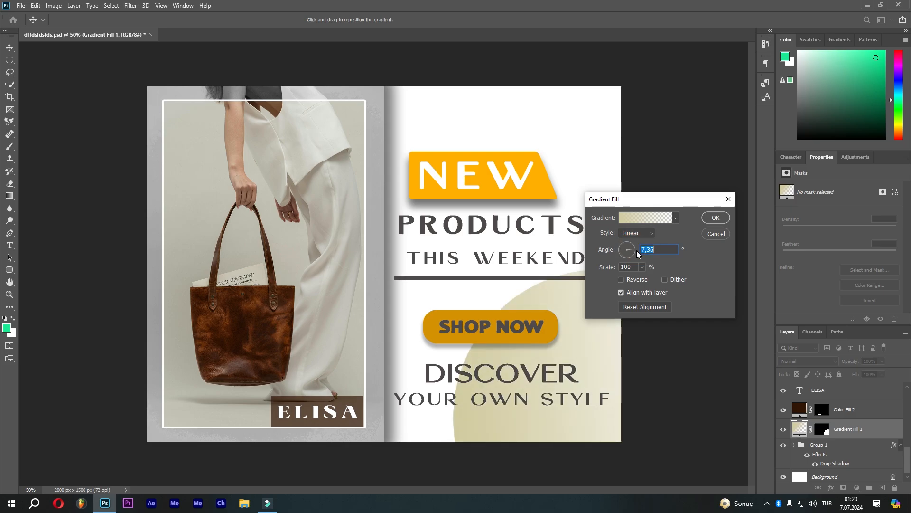
left_click(710, 219)
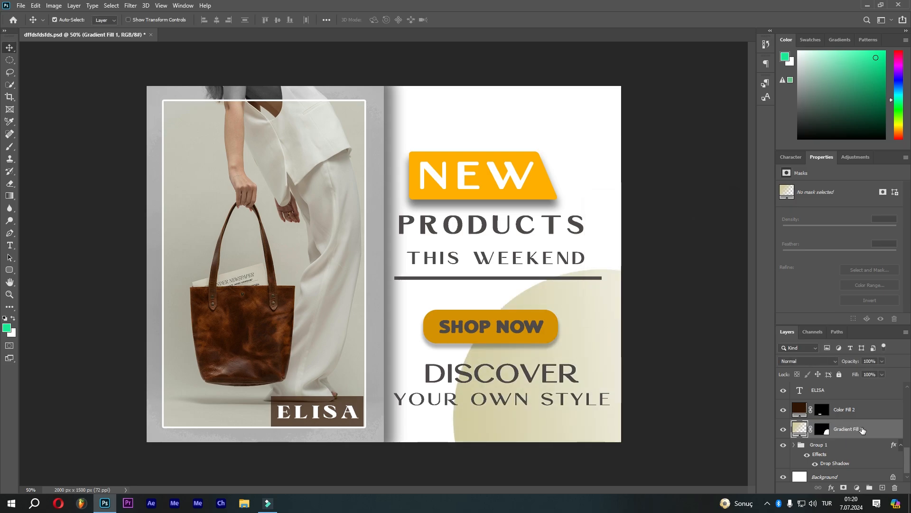